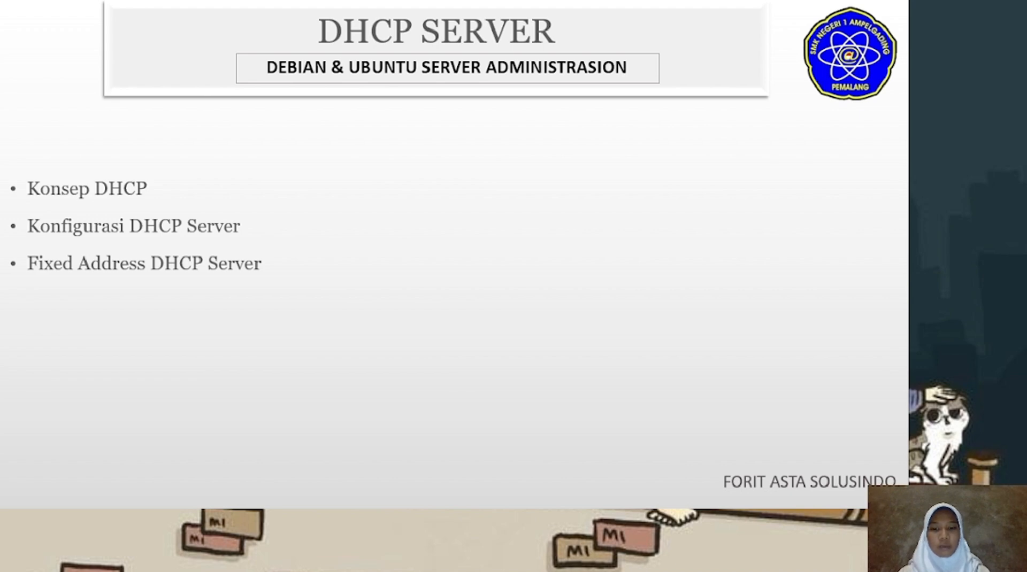
Switch to the Debian Router virtual machine and install the isc-dhcp-server package with apt, accepting the installation.
key("alt+Tab")
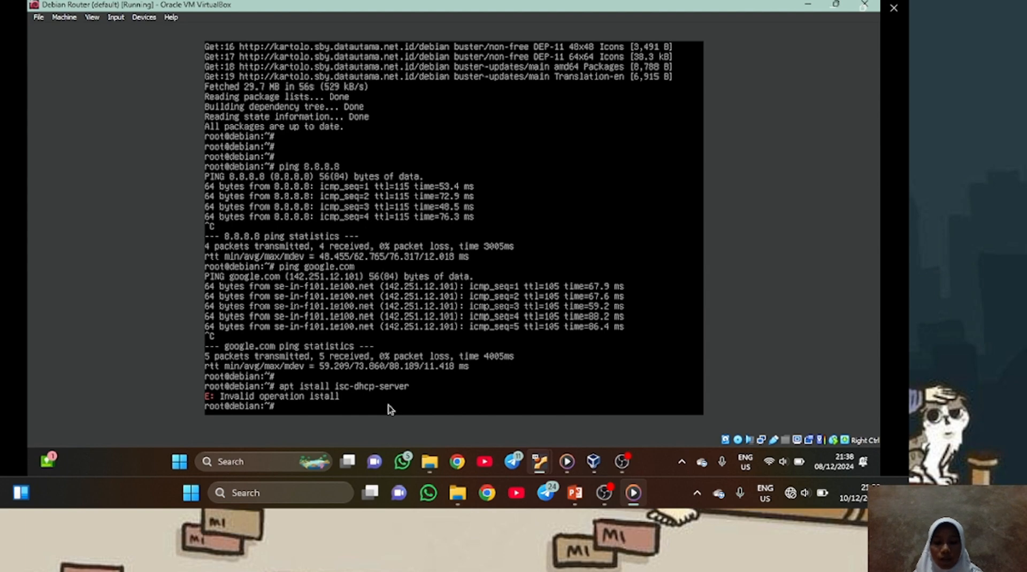
key("Up")
key("Up")
key("Up")
key("Up")
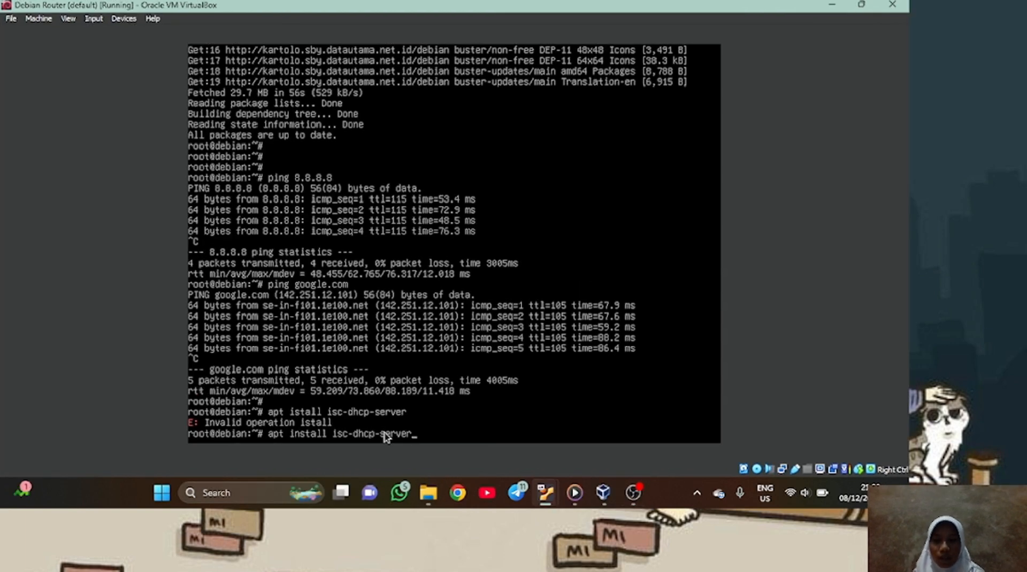
key("Return")
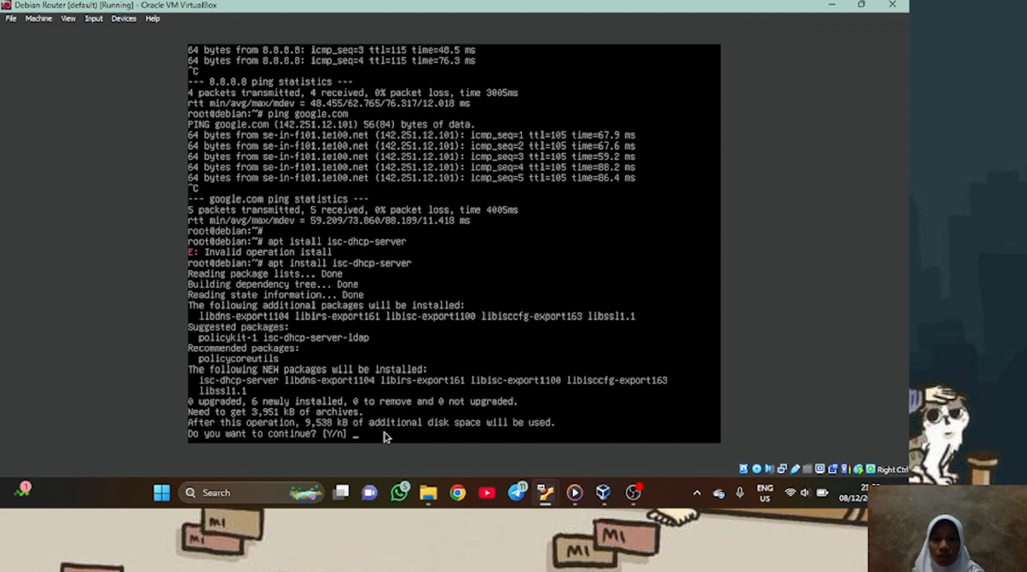
type("y")
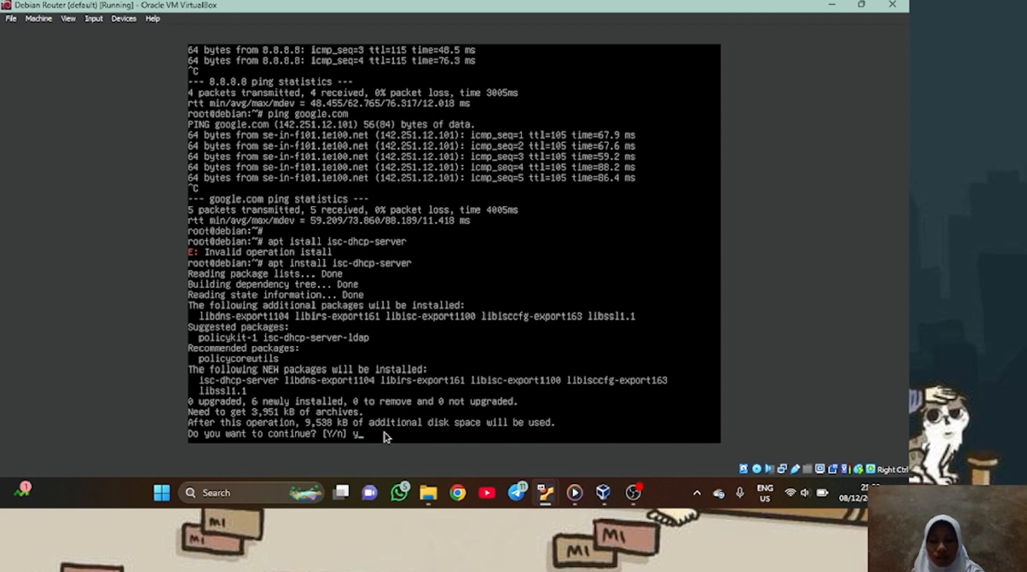
key("Return")
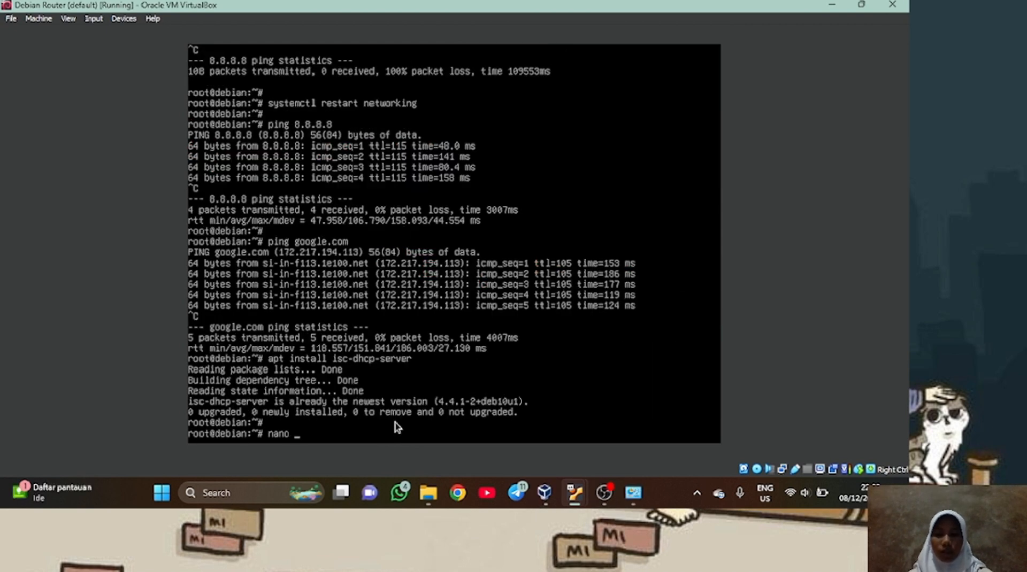
Open the file /etc/default/isc-dhcp-server in nano.
type("/et")
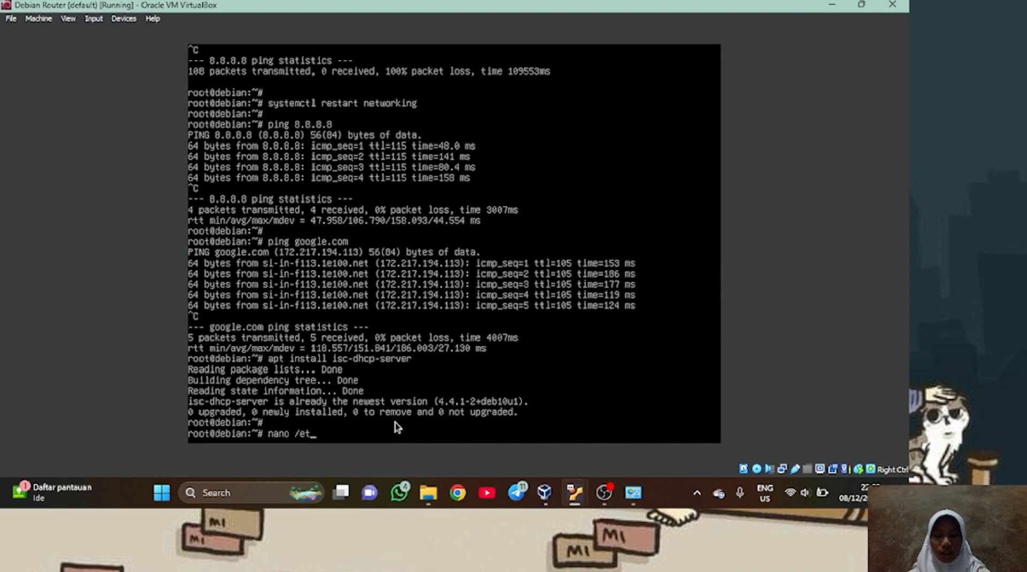
type("c/default/isc-")
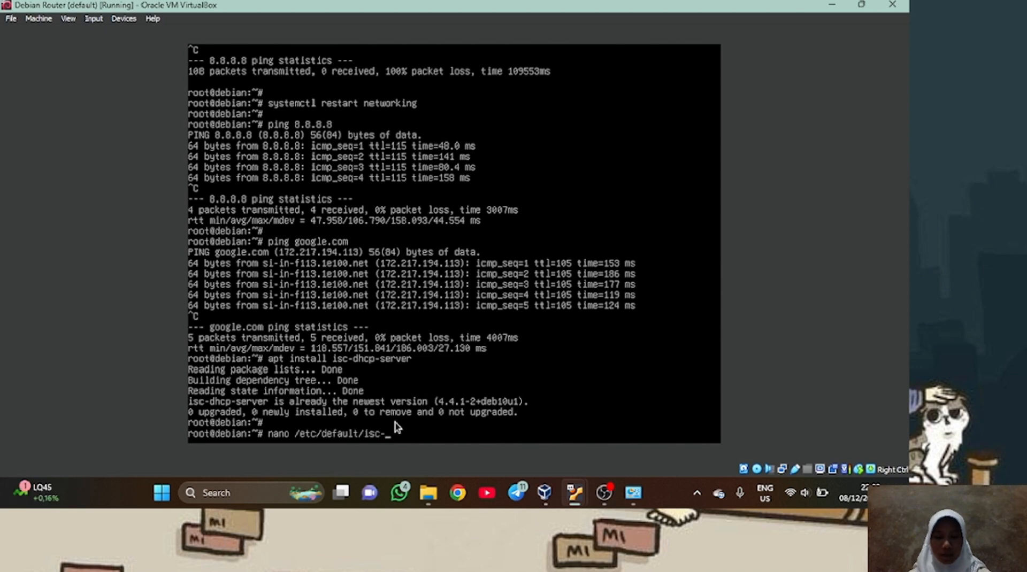
type("dhcp")
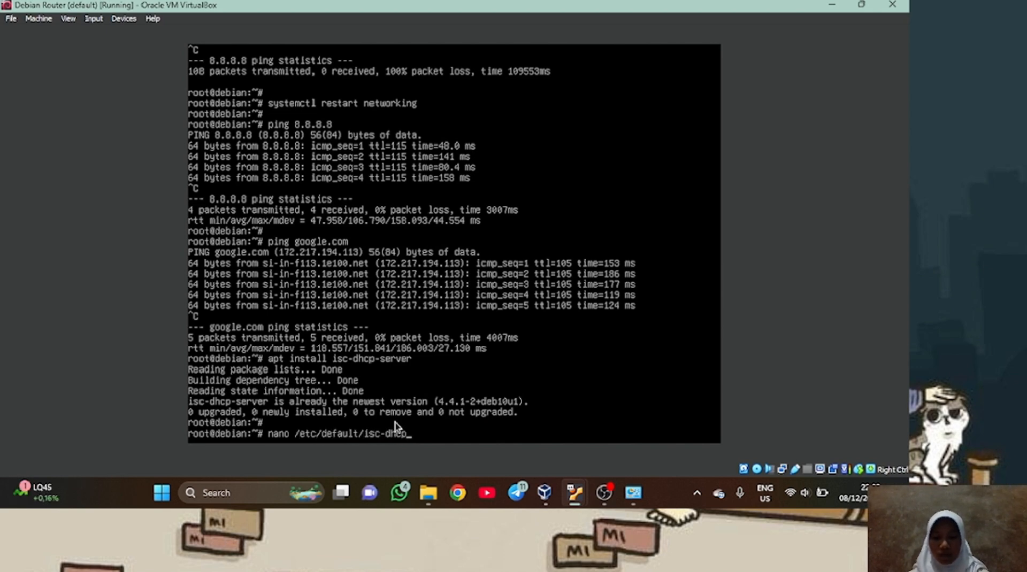
type("-server")
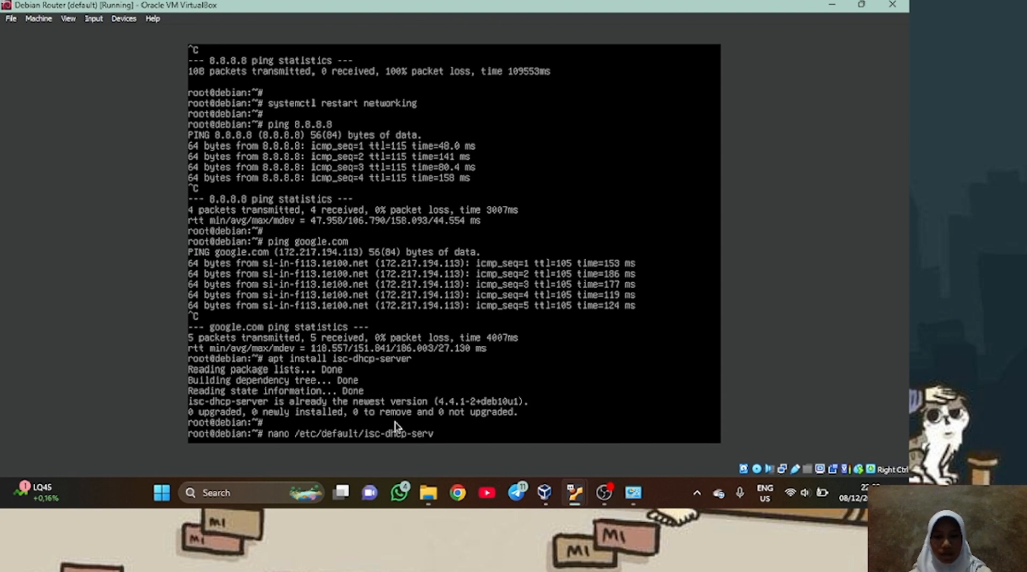
key("Return")
Set INTERFACESv4 to "enp0s9" as the interface serving DHCP requests.
key("Right")
key("Right")
key("Right")
key("Right")
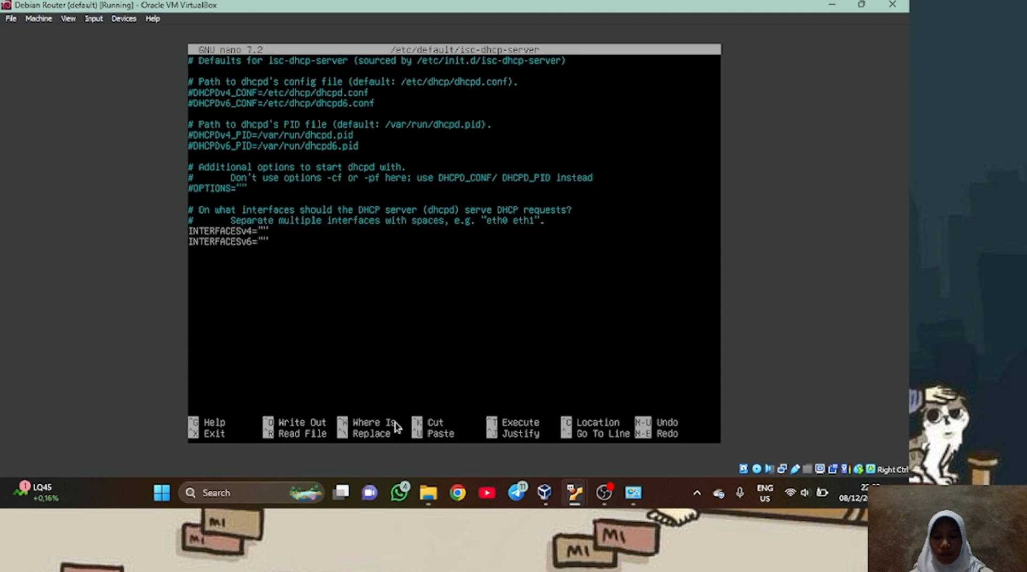
key("Right")
type("enp0s")
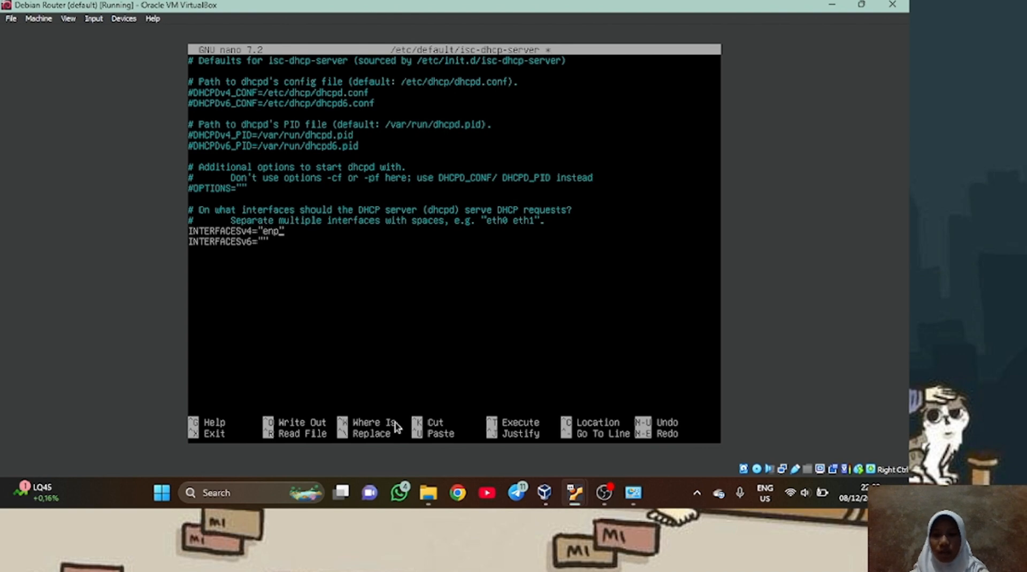
type("9")
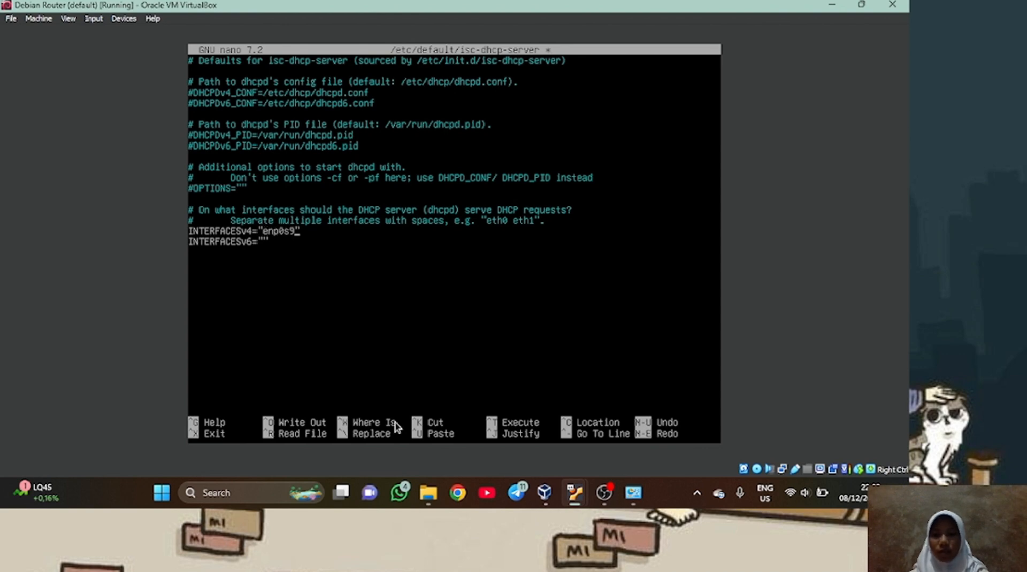
Save the modified isc-dhcp-server defaults file under the same name and return to the shell.
key("ctrl+x")
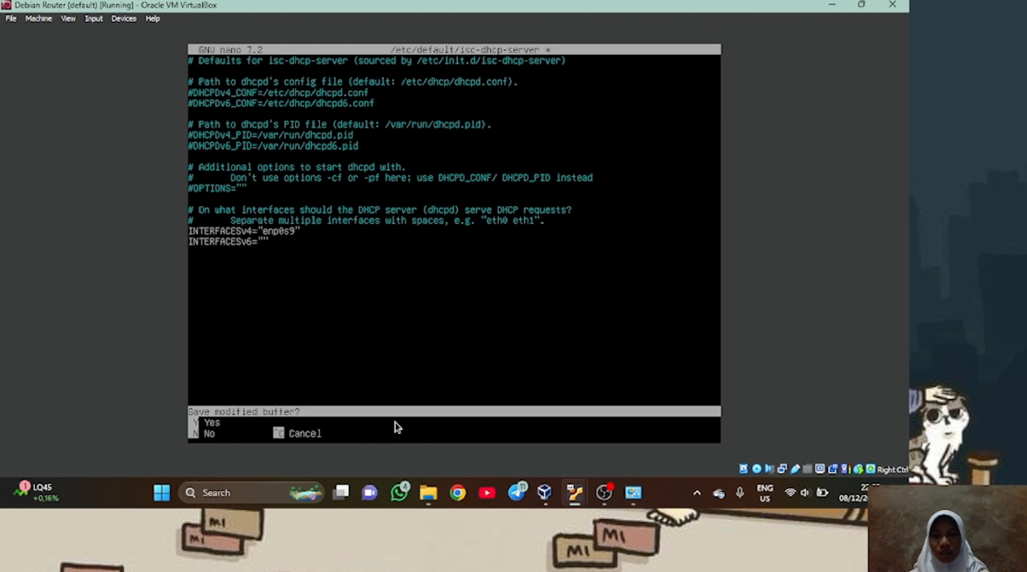
key("y")
key("Return")
key("Return")
key("Return")
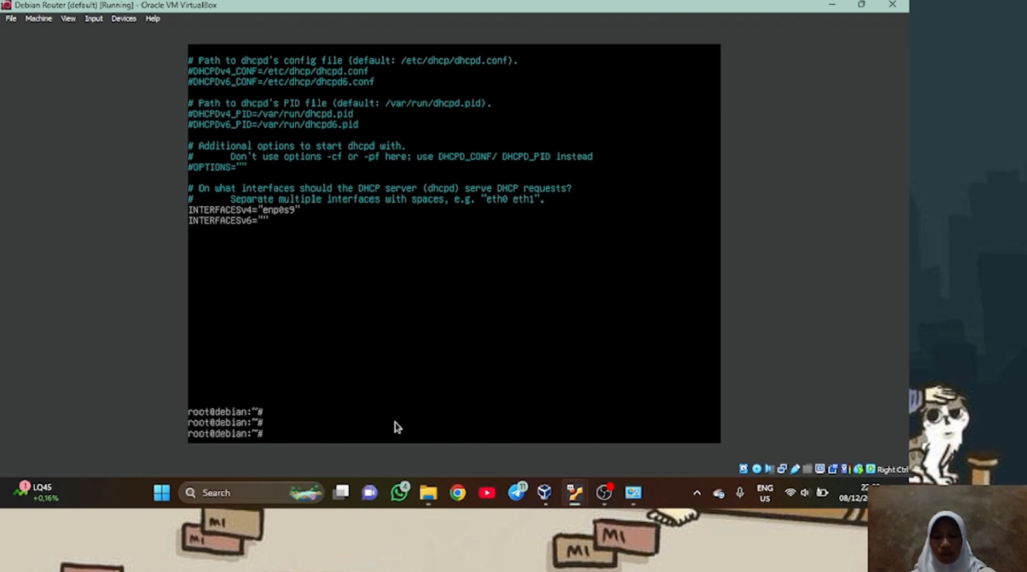
Open the DHCP configuration file /etc/dhcp/dhcpd.conf in nano.
type("nano /etc/dhcp")
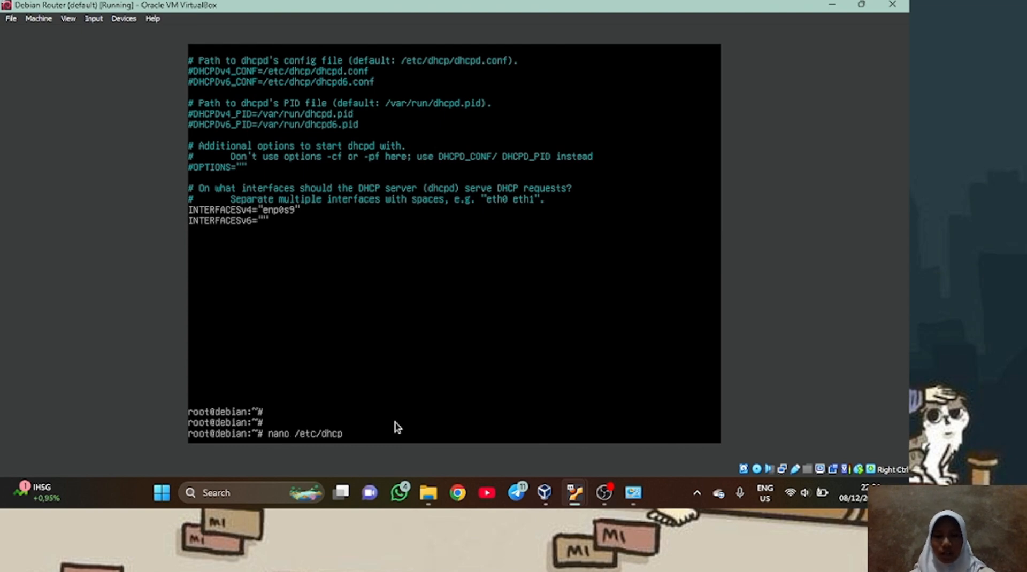
type("/dhcpd.")
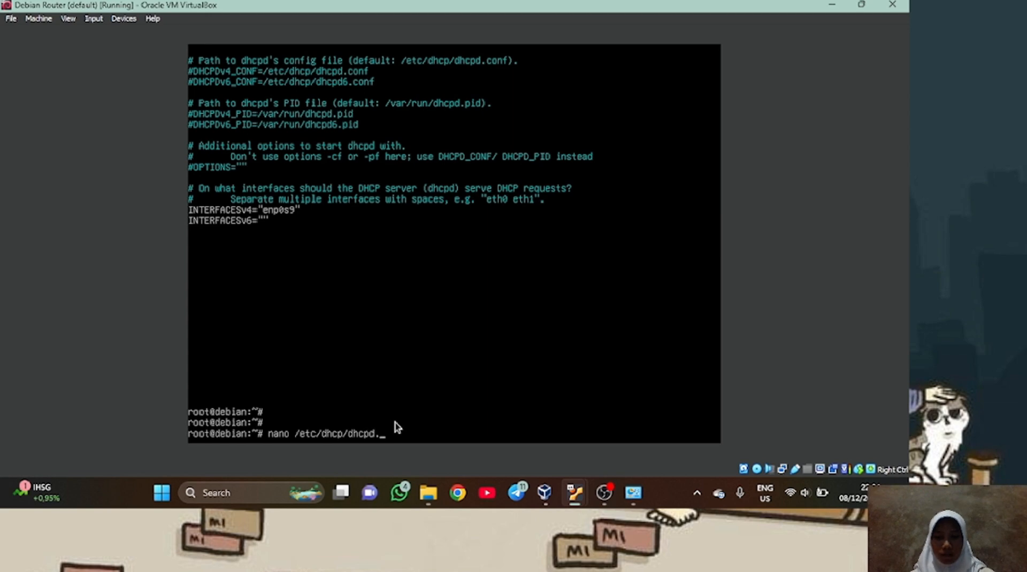
type("conf")
key("Return")
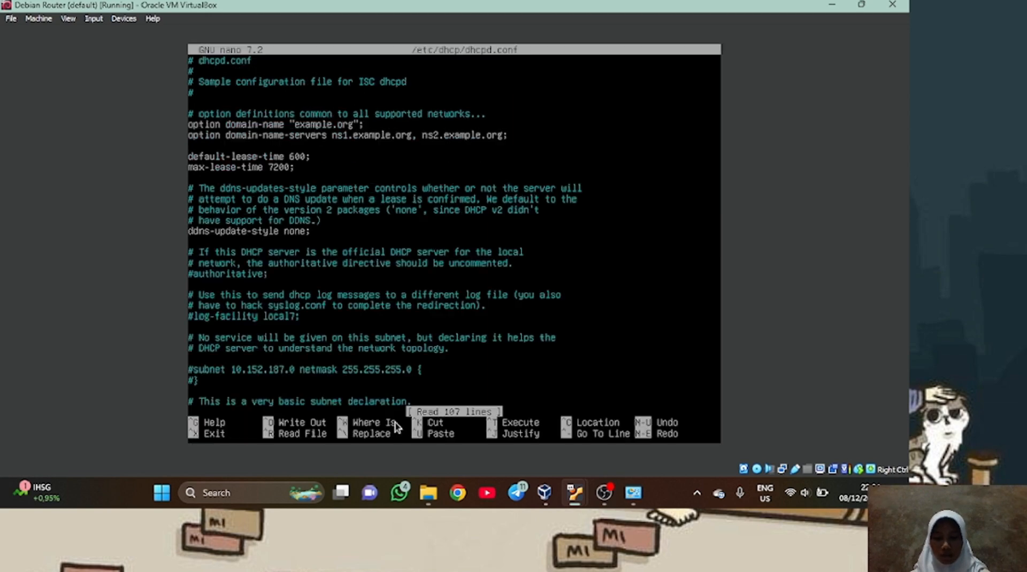
Uncomment the lines of the internal subnet declaration for 10.5.5.0 in dhcpd.conf.
scroll(407, 339, "down", 9)
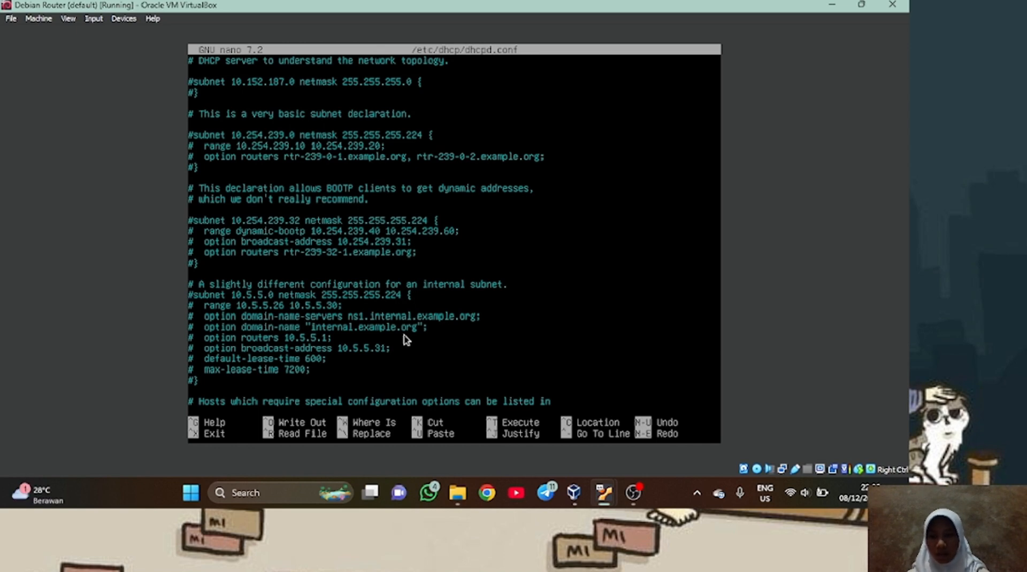
key("Right")
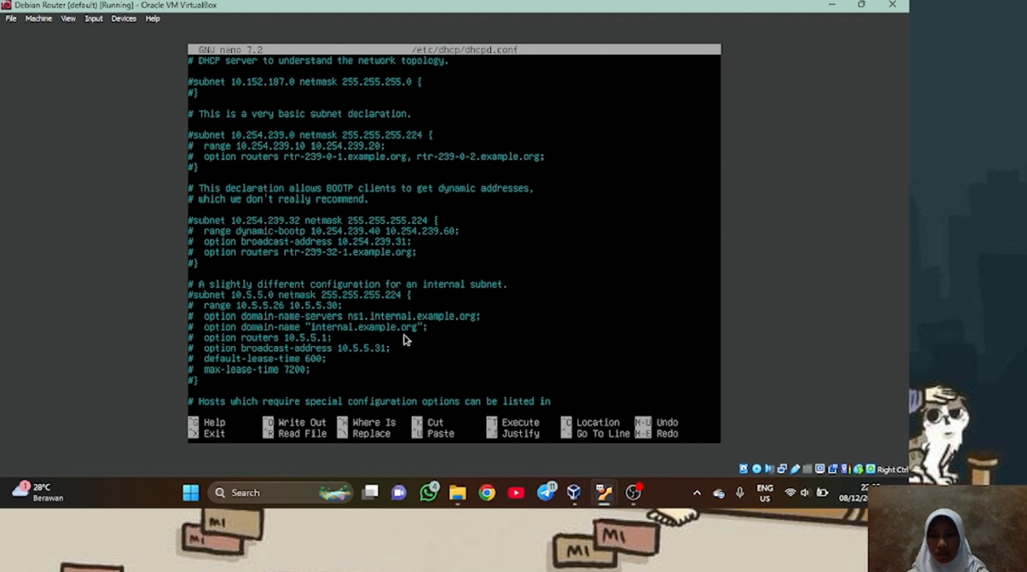
key("BackSpace")
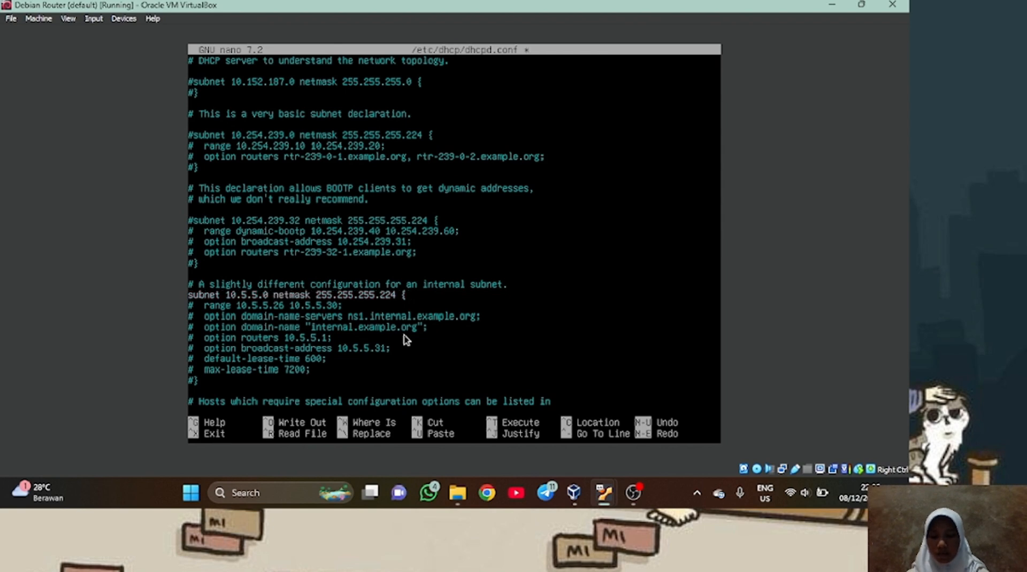
key("Down")
key("Delete")
key("Down")
key("Delete")
key("Down")
key("Delete")
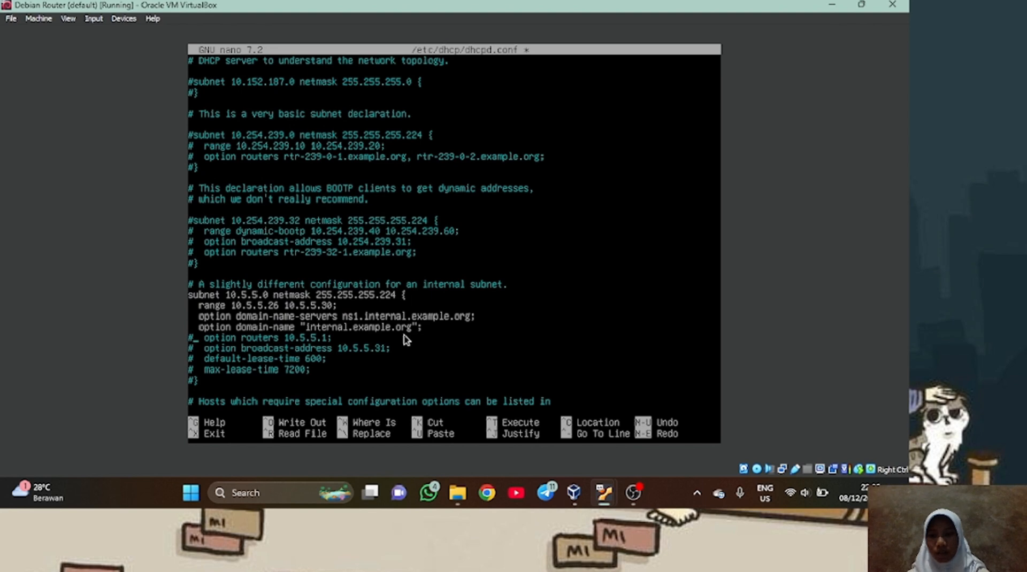
key("BackSpace")
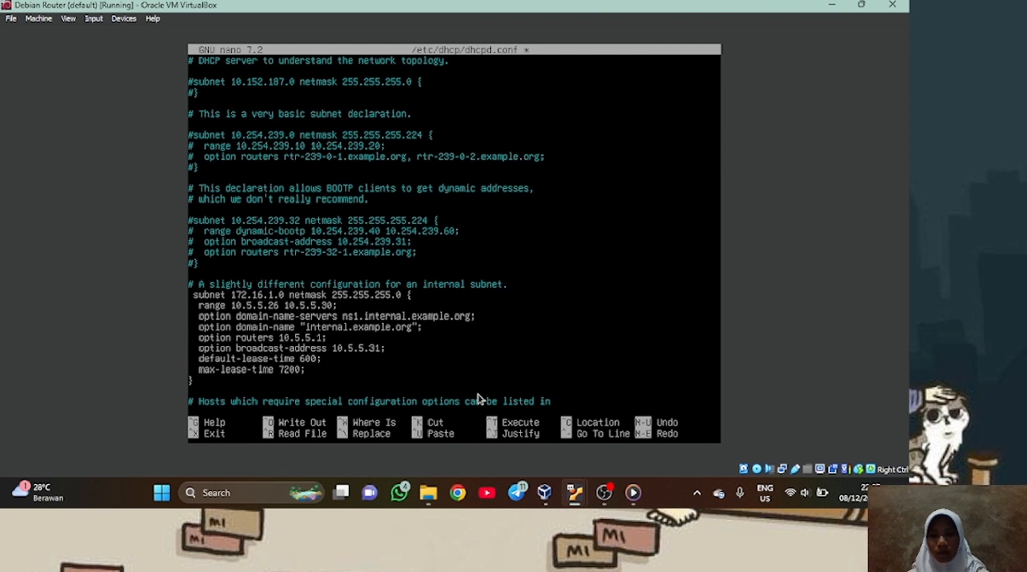
Set the address range of the internal subnet declaration to 172.16.1.2 172.16.1.100.
key("Left")
key("Left")
key("Left")
key("Left")
key("Left")
key("BackSpace")
key("BackSpace")
key("BackSpace")
key("BackSpace")
key("BackSpace")
key("BackSpace")
key("BackSpace")
key("BackSpace")
key("BackSpace")
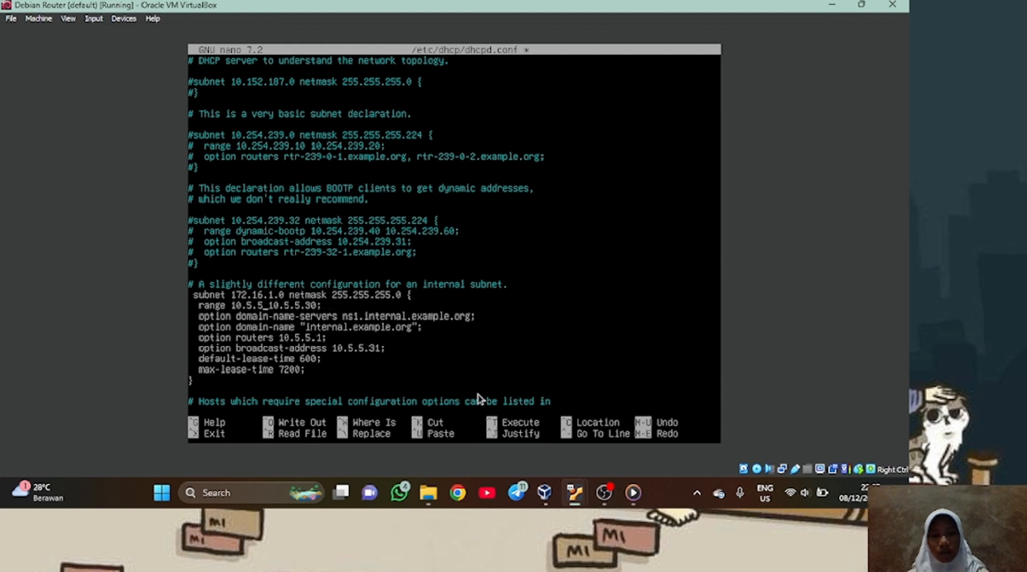
type("172.16.1.2")
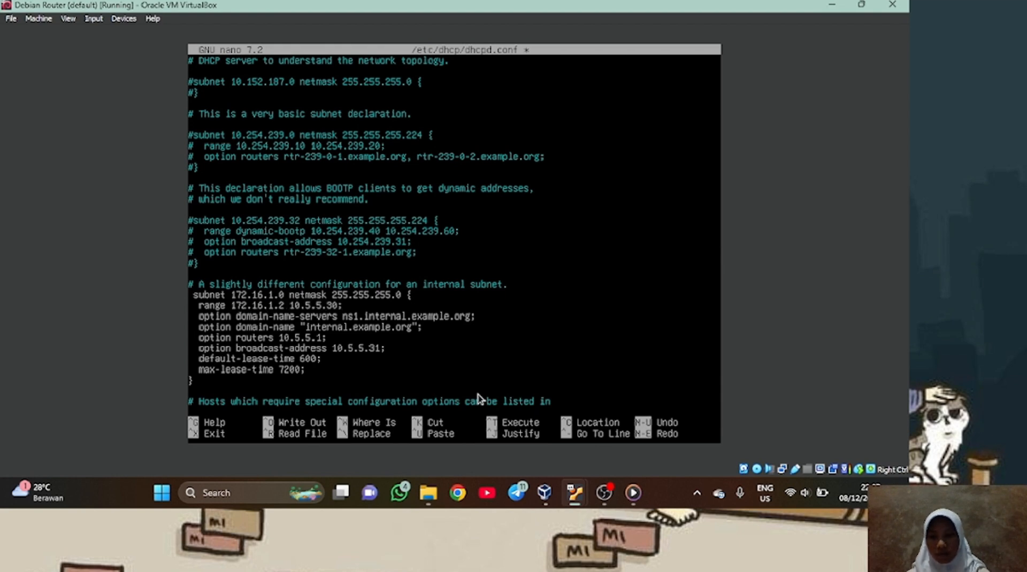
key("BackSpace")
key("BackSpace")
key("BackSpace")
key("BackSpace")
key("BackSpace")
key("BackSpace")
key("BackSpace")
key("BackSpace")
type("72.16.1.100")
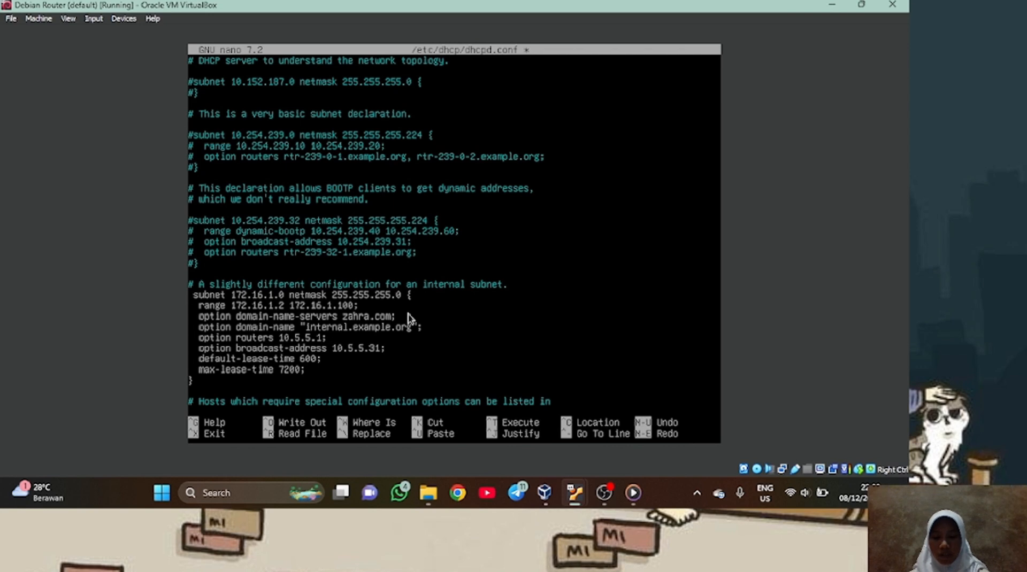
Set option routers in the internal subnet declaration to 172.16.1.1.
key("Left")
key("Left")
key("BackSpace")
key("BackSpace")
key("BackSpace")
key("BackSpace")
key("BackSpace")
key("BackSpace")
key("BackSpace")
type("72")
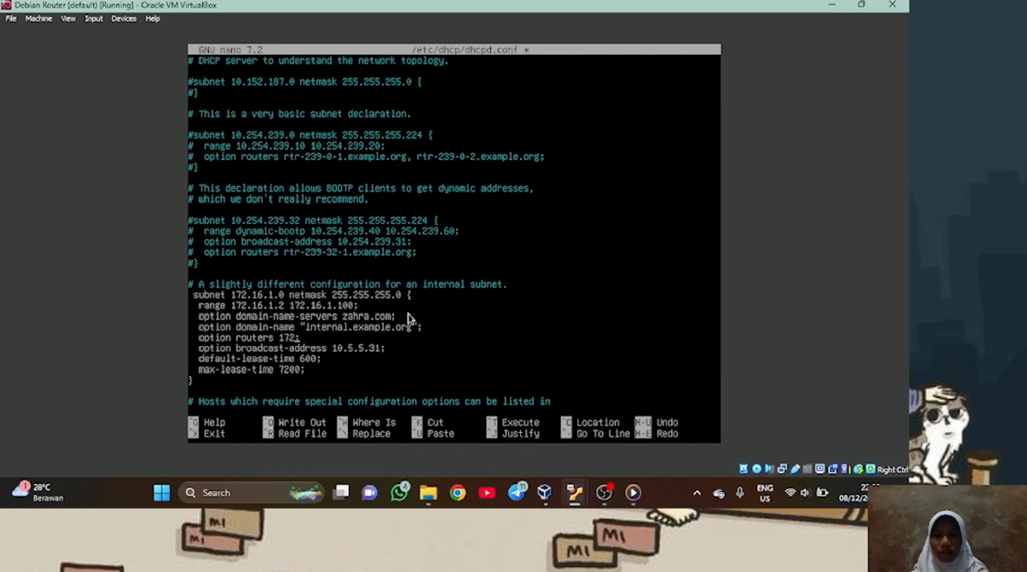
type(".16.1.1")
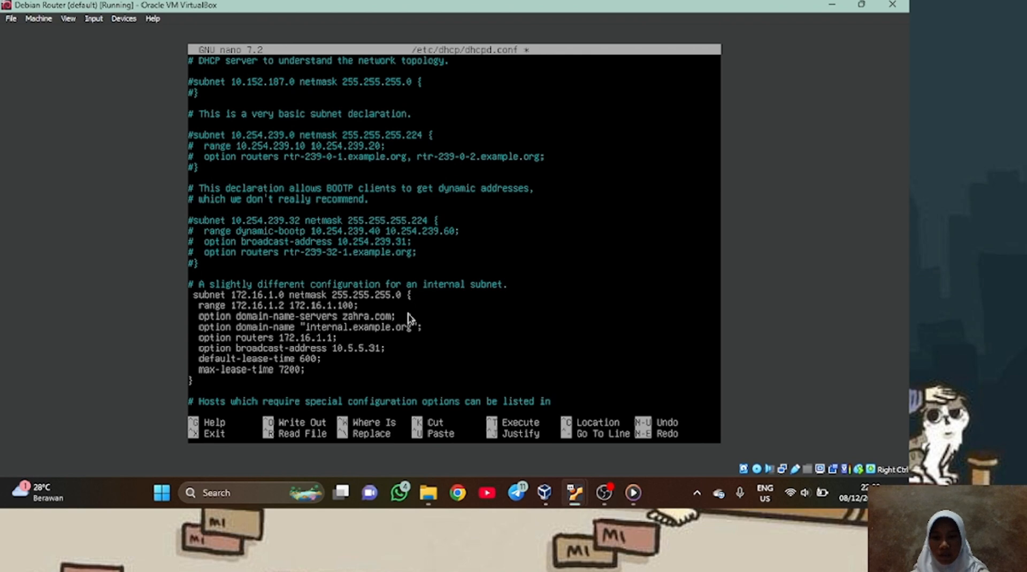
Set option broadcast-address in the internal subnet declaration to 172.16.1.255.
key("Down")
key("Right")
key("Right")
key("Right")
key("Right")
key("Right")
key("Right")
key("Right")
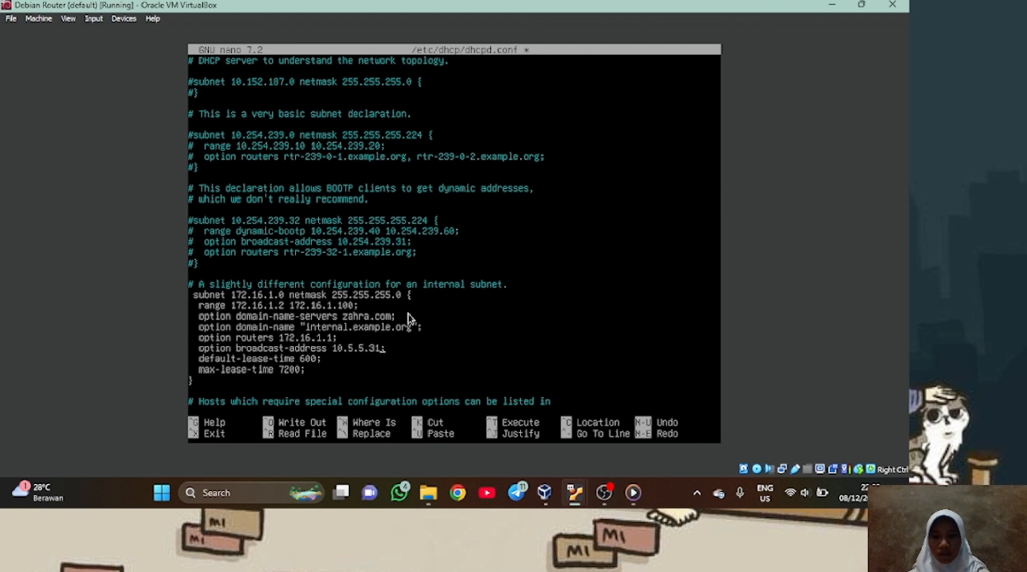
key("BackSpace")
key("BackSpace")
key("BackSpace")
key("BackSpace")
key("BackSpace")
key("BackSpace")
key("BackSpace")
key("BackSpace")
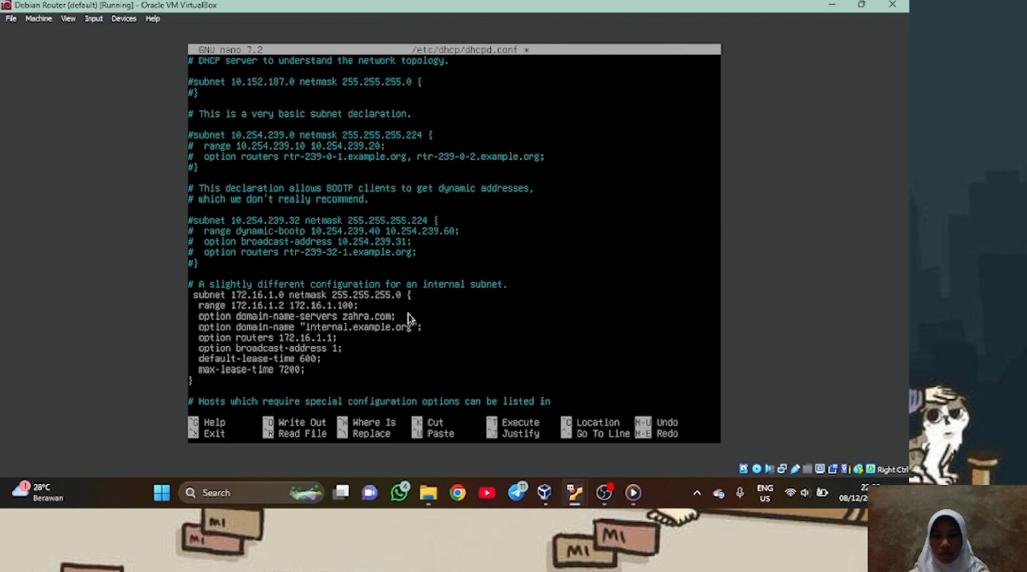
type("7")
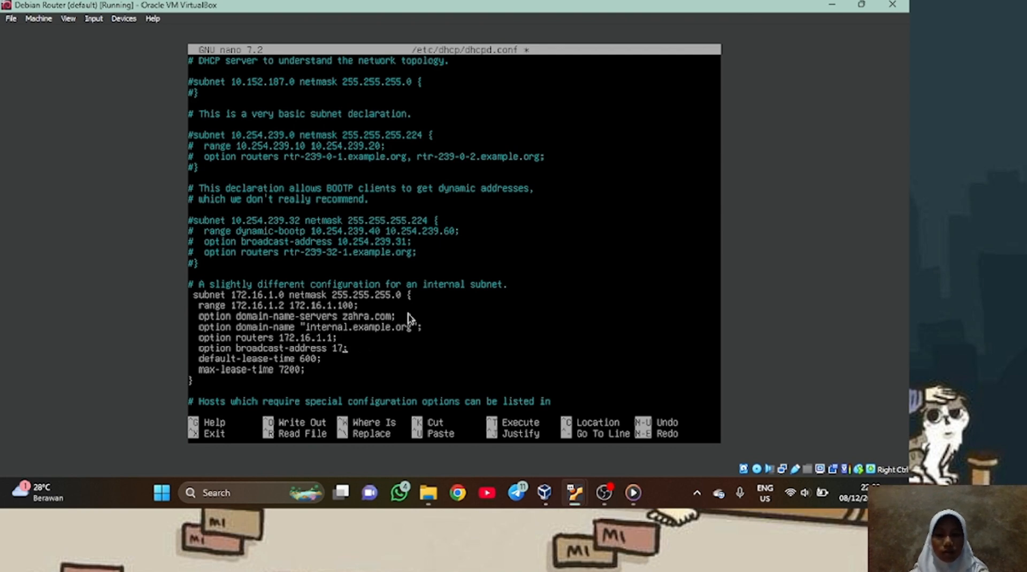
type("2.16")
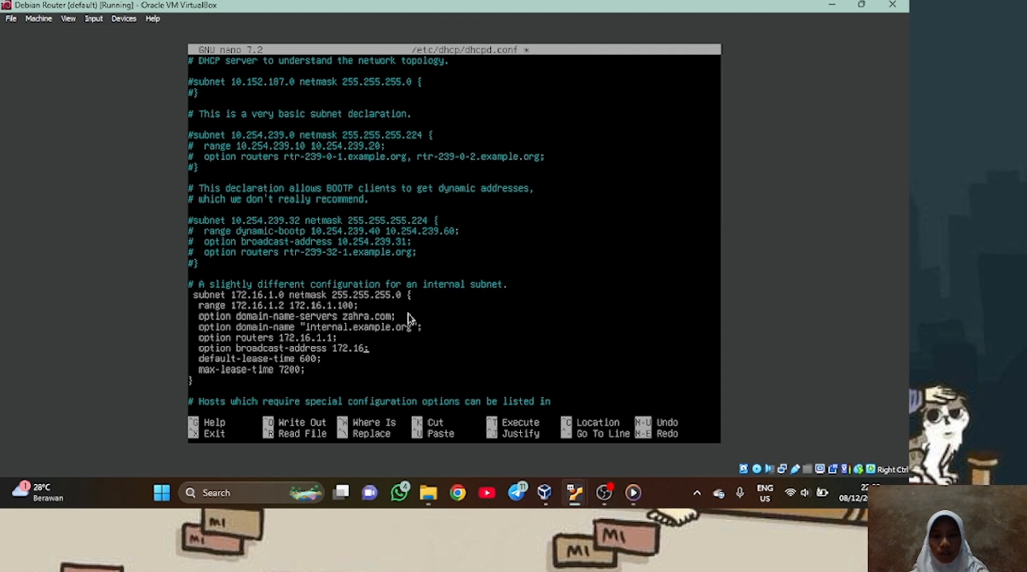
type(".1.255")
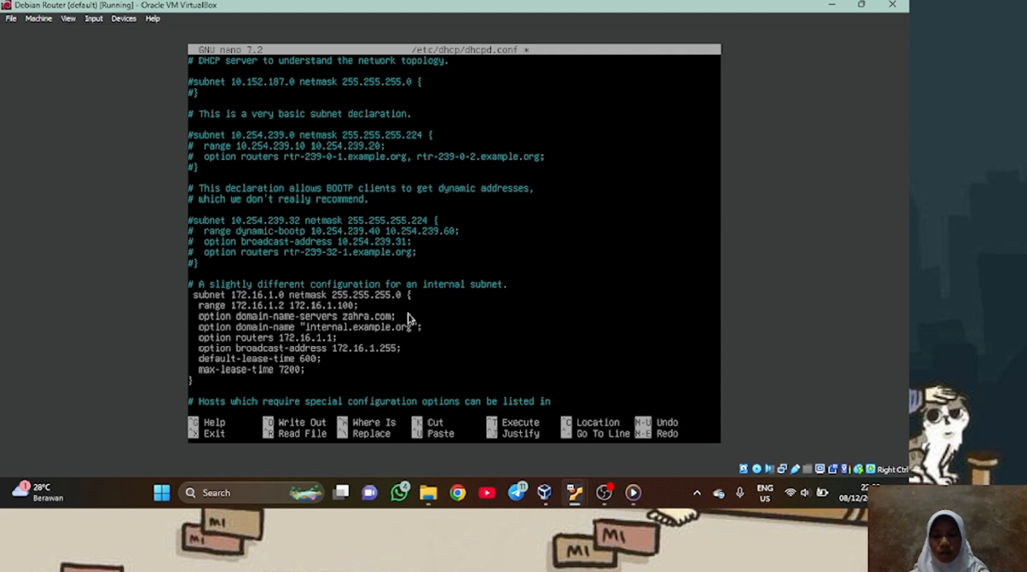
Save the modified dhcpd.conf under the same name and exit nano to the shell.
key("ctrl+x")
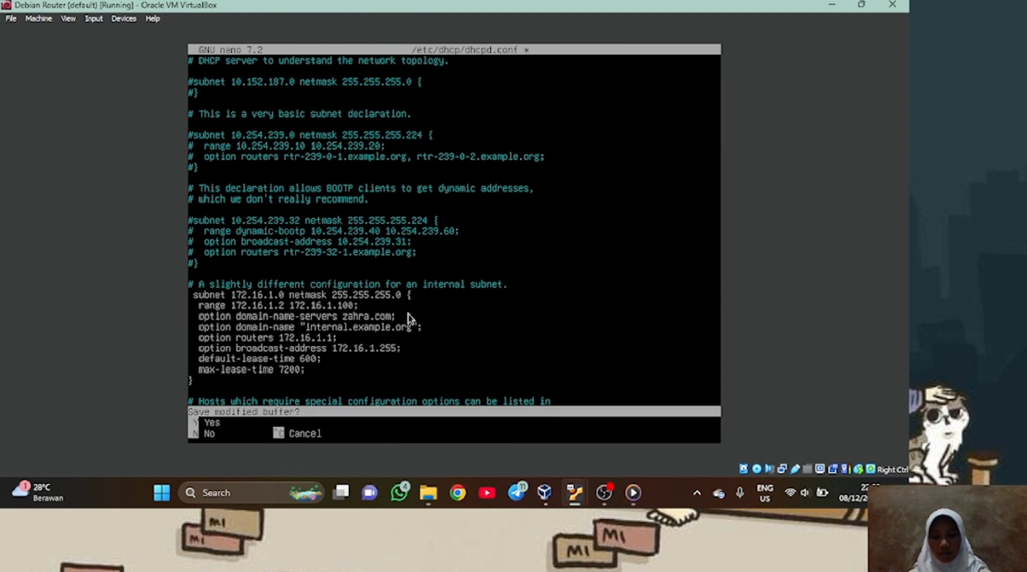
key("y")
key("Return")
key("Return")
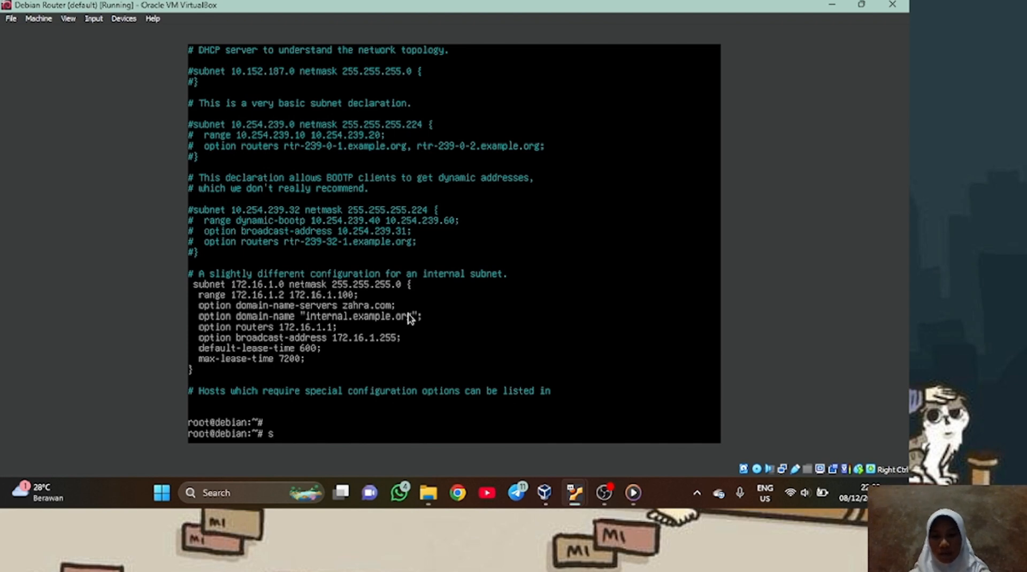
Restart the isc-dhcp-server service with systemctl.
type("systemctl")
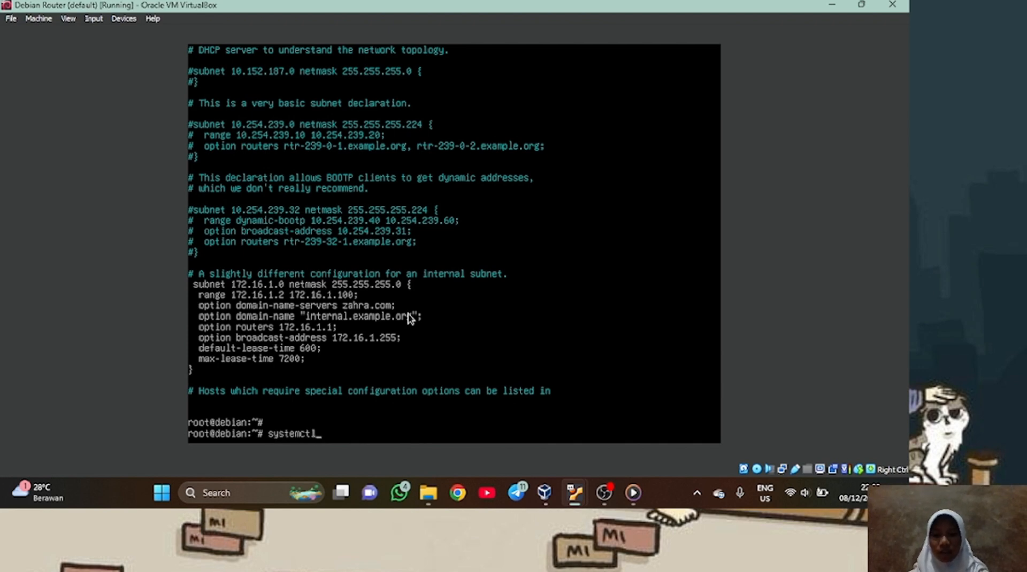
type(" restart ")
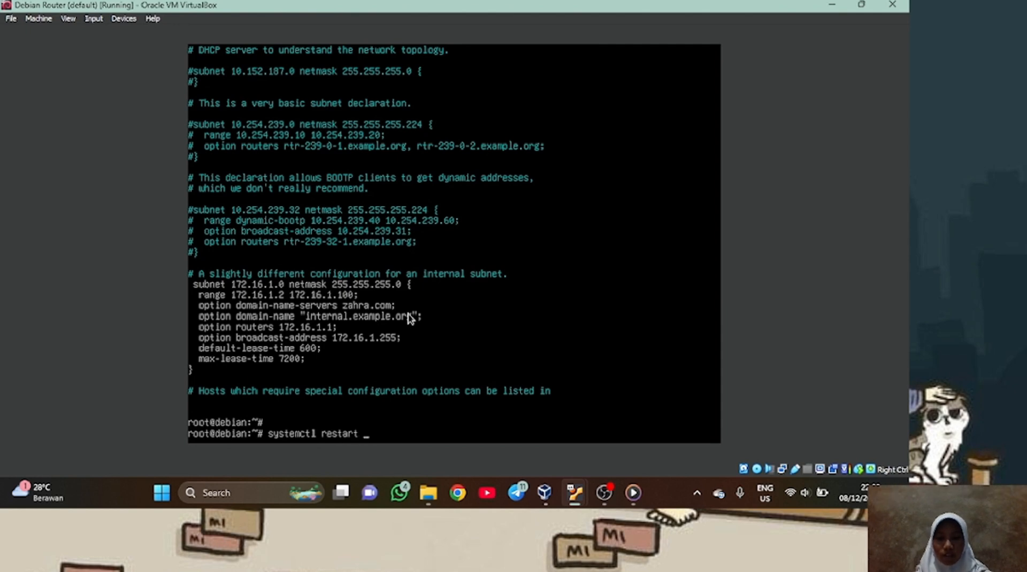
type("isc-")
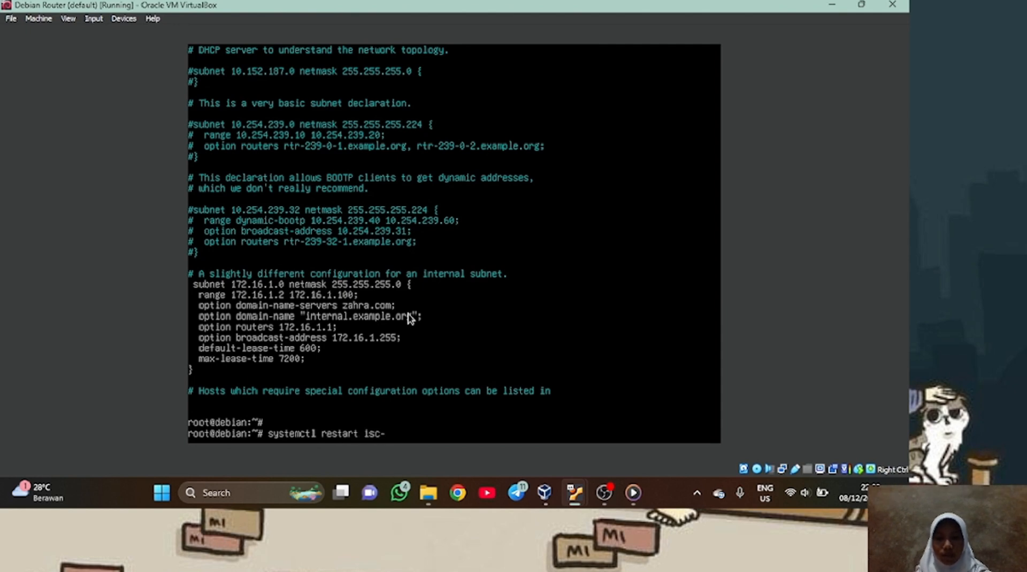
type("dhcp")
key("Tab")
key("Return")
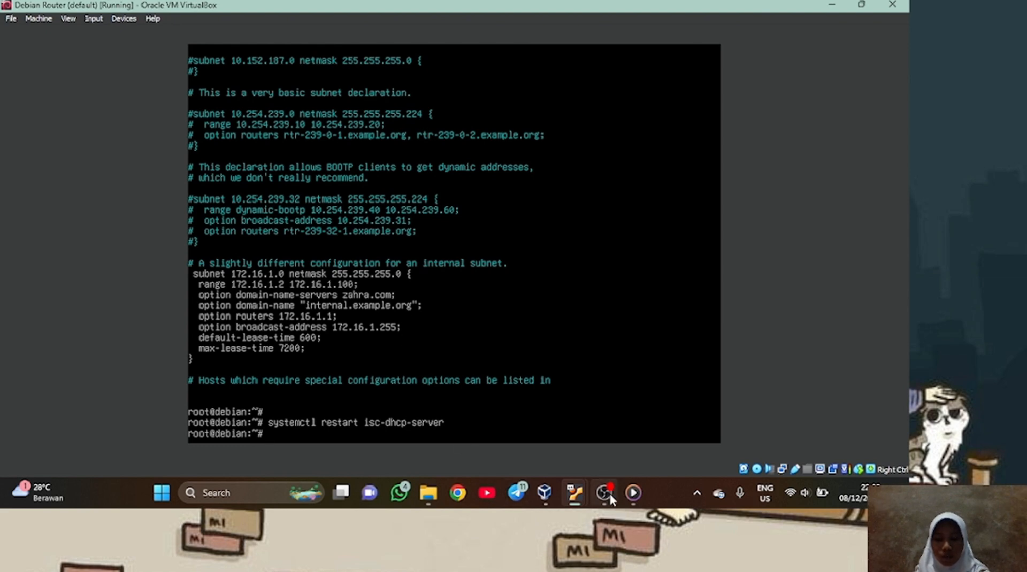
Switch to the ubuntu client virtual machine and apply Automatic (DHCP) as the IPv4 method of its wired connection.
mouse_move(584, 499)
left_click(503, 422)
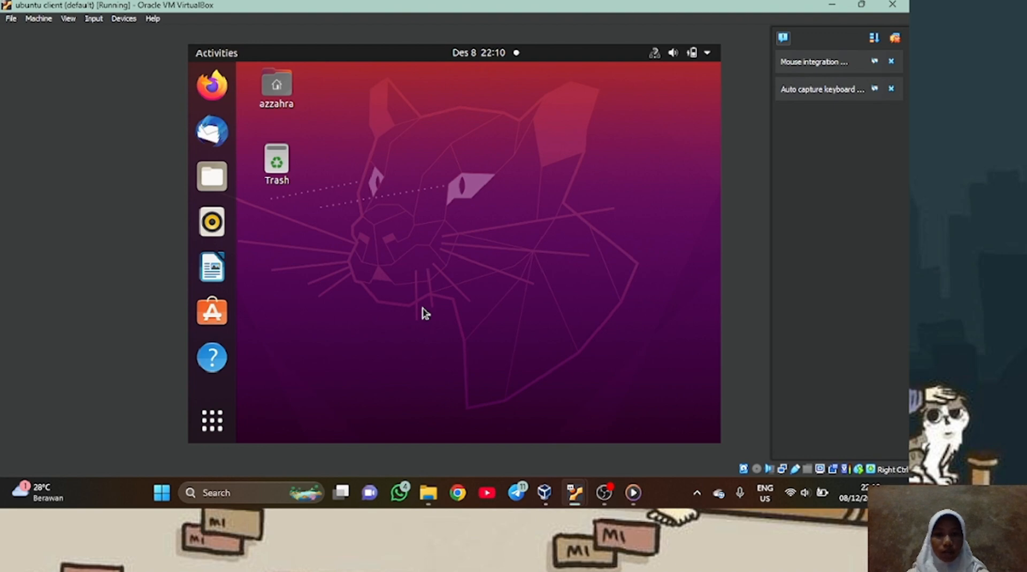
left_click(709, 53)
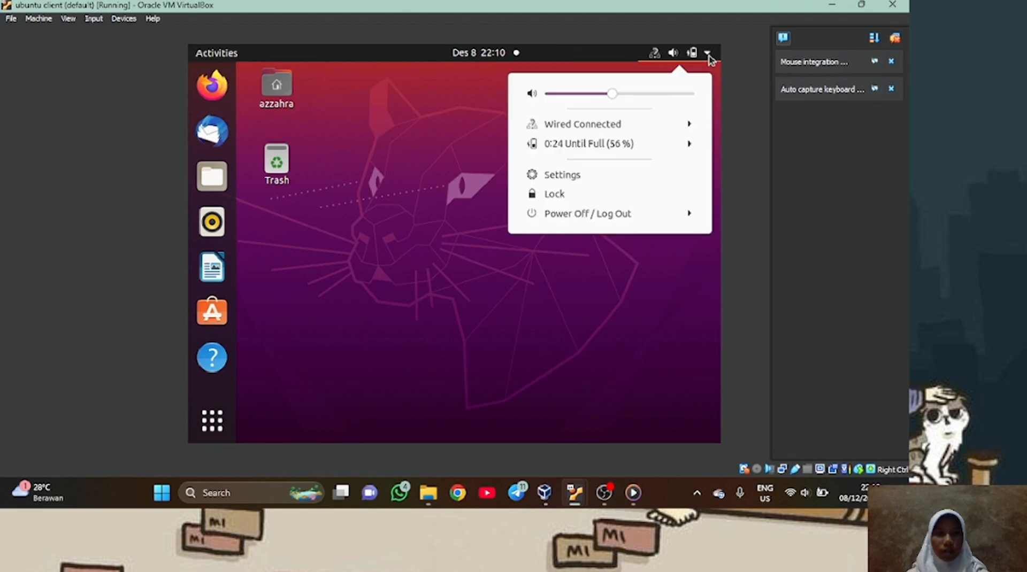
left_click(688, 122)
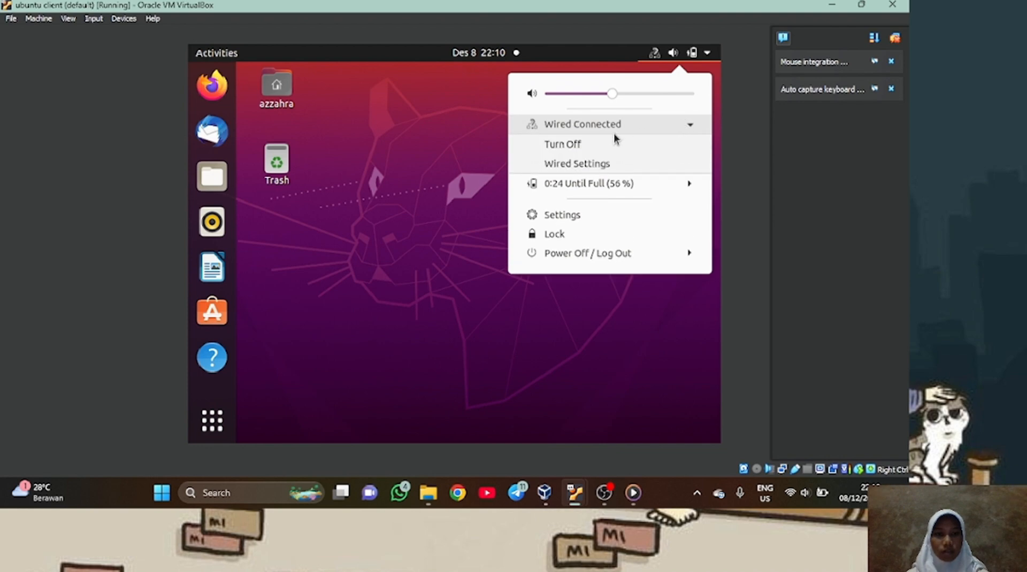
left_click(566, 162)
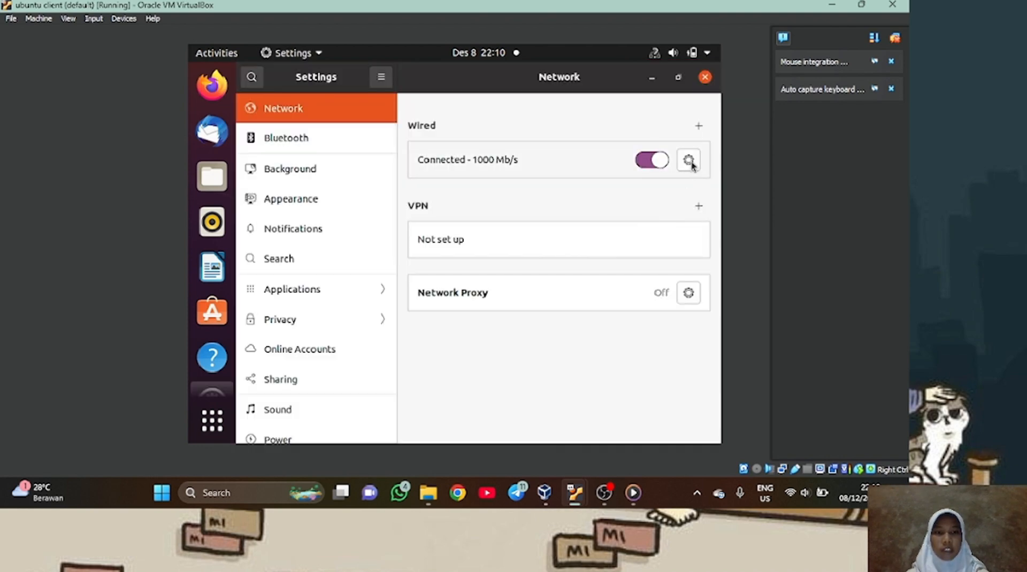
left_click(688, 161)
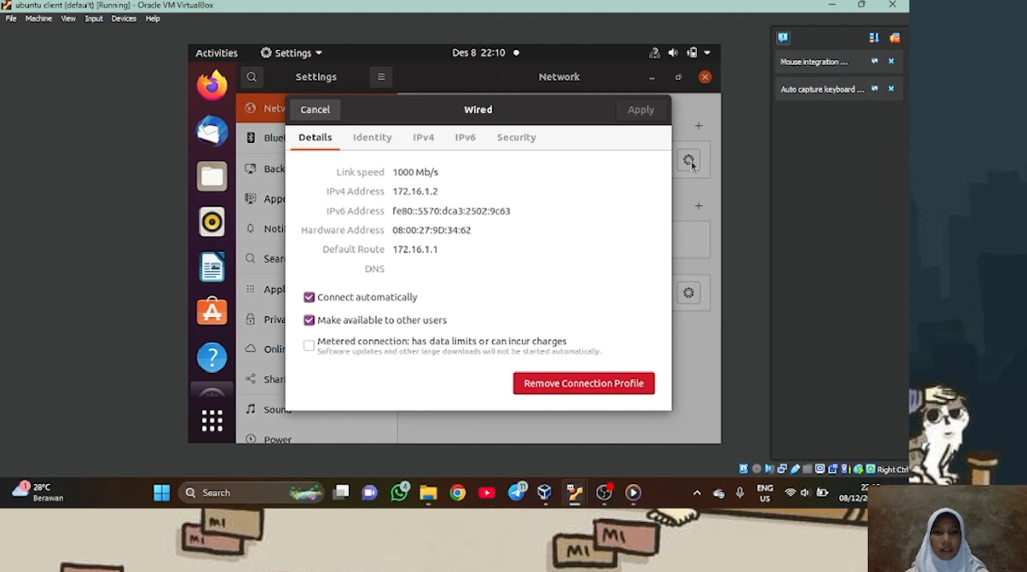
left_click(420, 138)
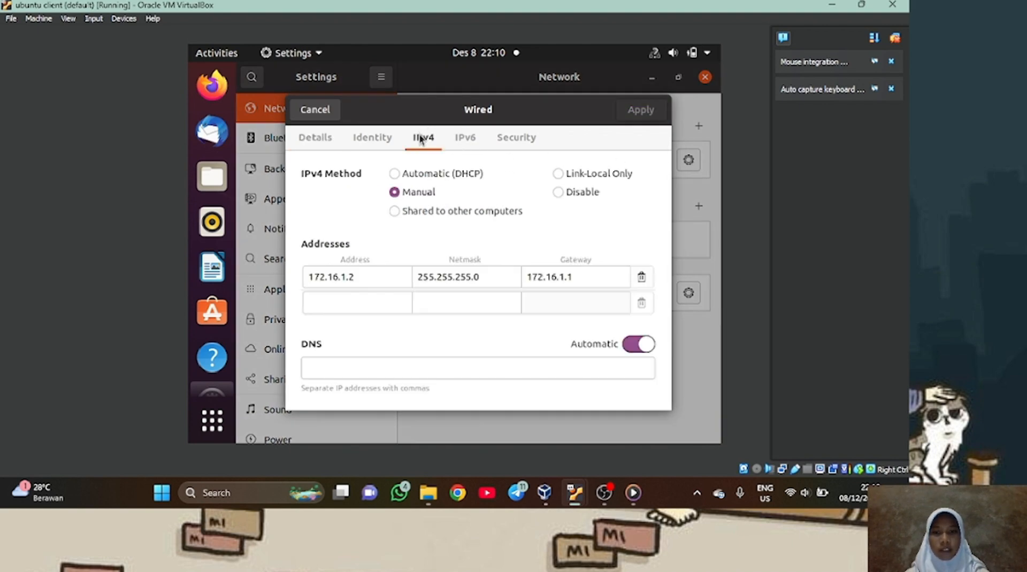
left_click(394, 174)
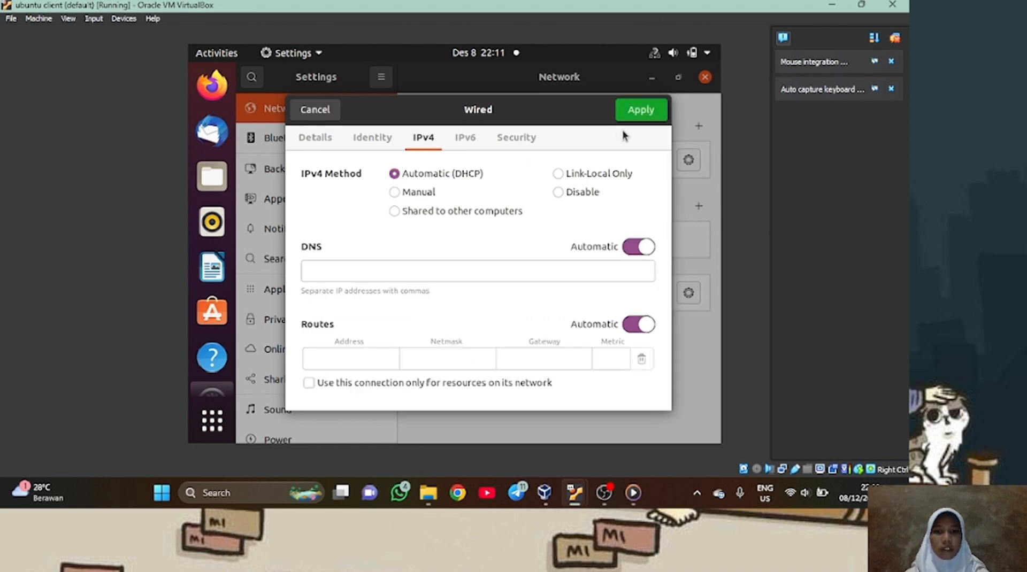
left_click(646, 117)
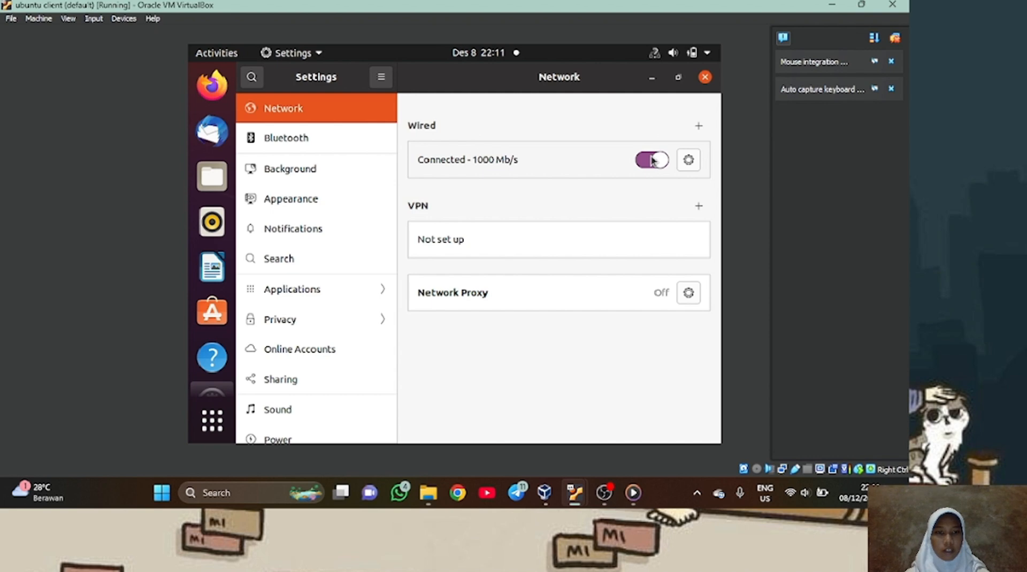
Turn the client's wired connection off and on again, and close the network settings.
left_click(652, 160)
left_click(653, 161)
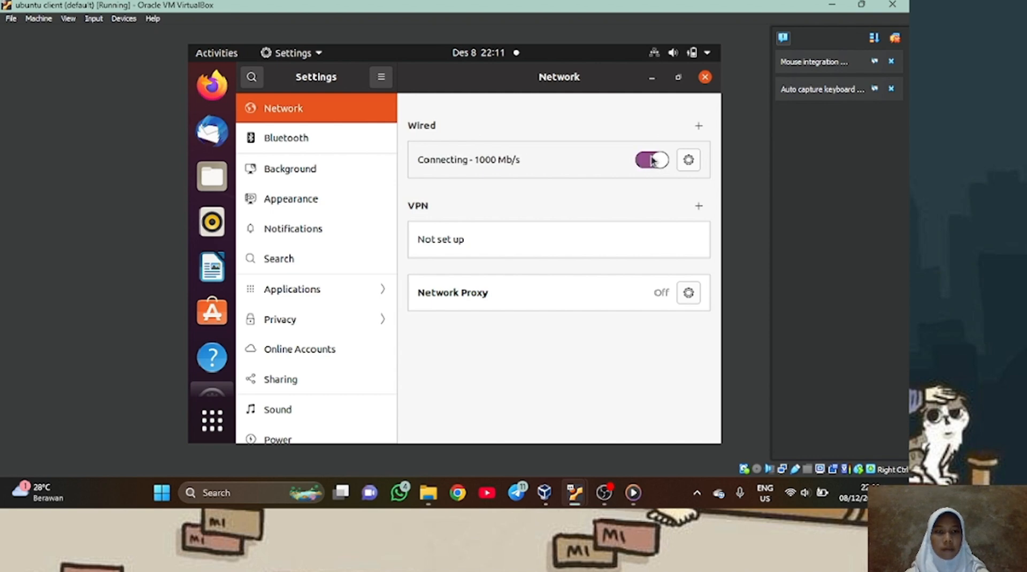
left_click(705, 78)
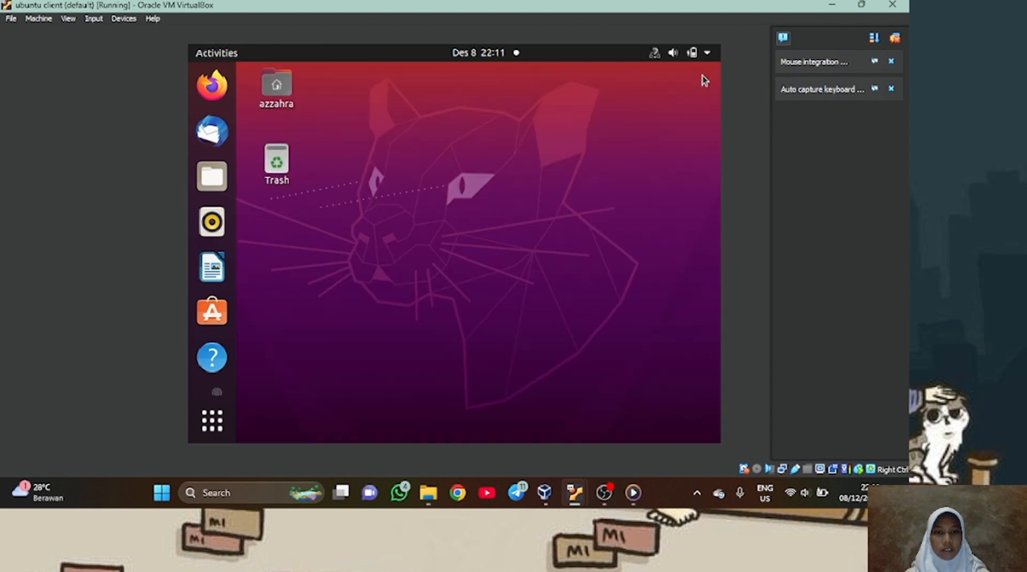
Check the IPv4 address of enp0s3 in the ubuntu client's terminal with ip add.
left_click(207, 422)
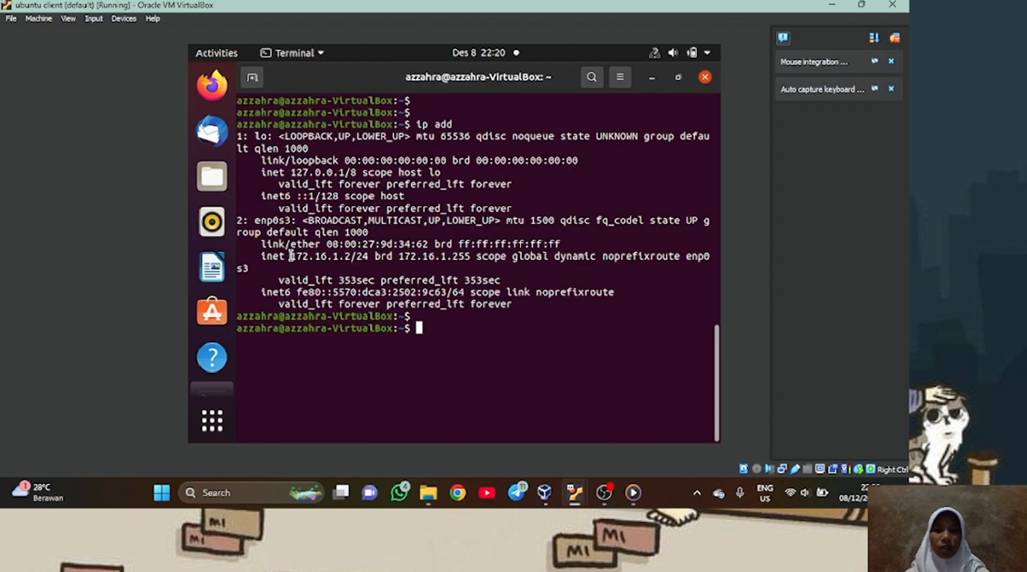
left_click_drag(291, 256, 351, 258)
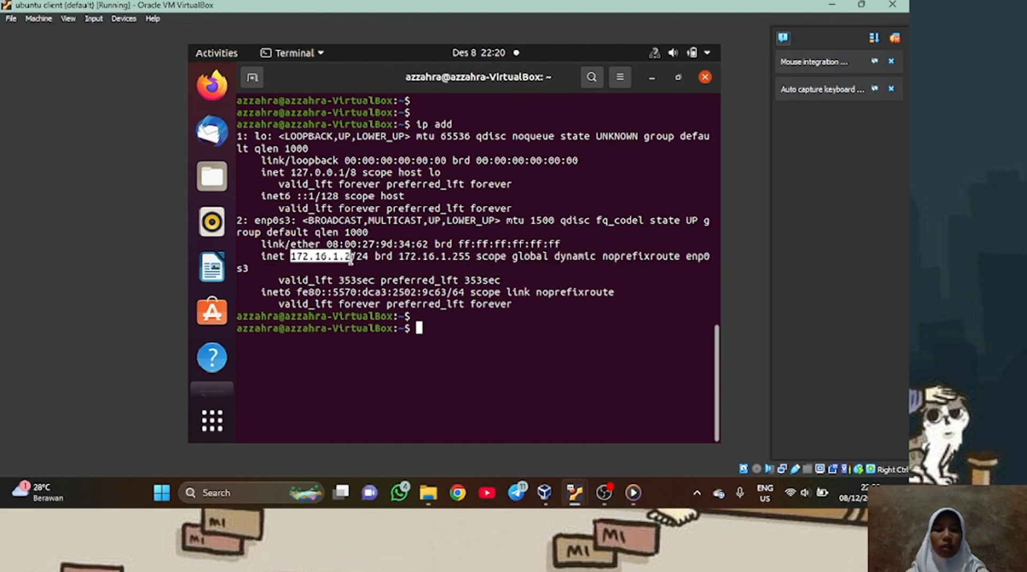
left_click(350, 258)
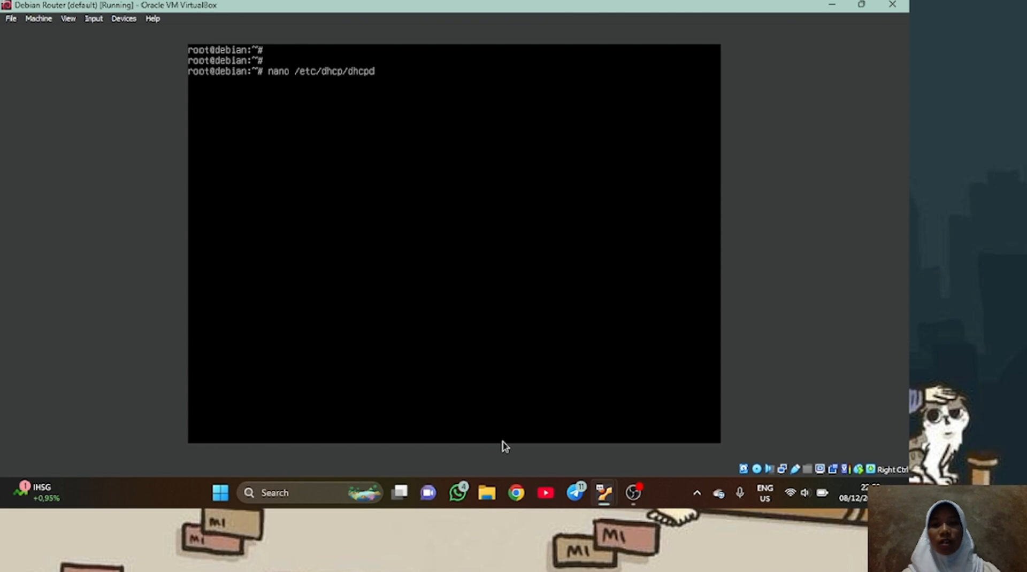
Open /etc/dhcp/dhcpd.conf in nano on the Debian router and uncomment the whole host fantasia block.
type(".conf")
key("Return")
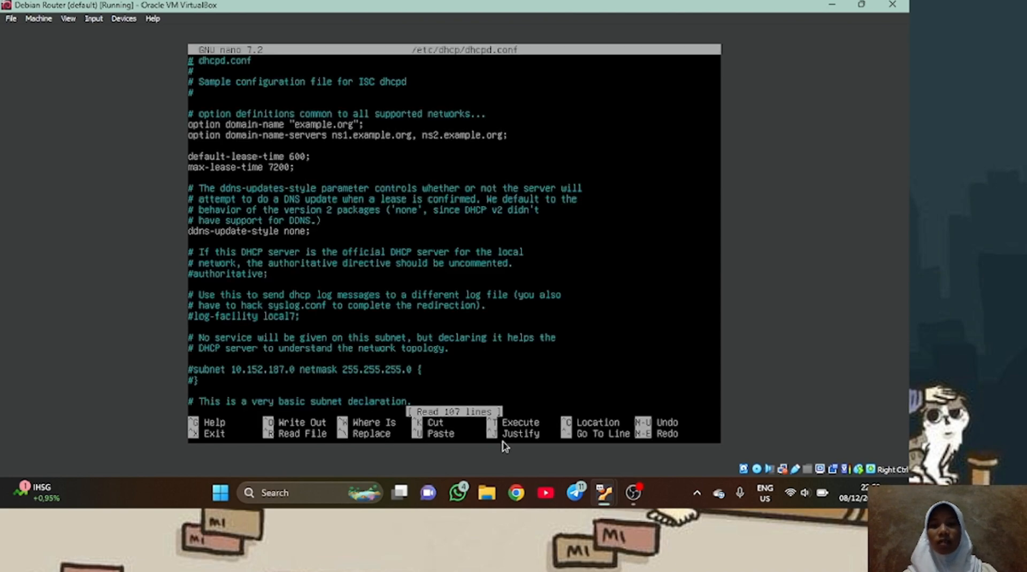
key("Down")
key("Down")
key("Down")
key("Down")
key("Down")
key("Down")
key("Down")
key("Down")
key("Down")
key("Down")
key("Down")
key("Down")
key("Down")
key("Down")
key("Down")
key("Down")
key("Down")
key("Down")
key("Down")
key("Down")
key("Down")
key("Down")
key("Down")
key("Down")
key("Down")
key("Down")
key("Down")
key("Down")
key("Down")
key("Down")
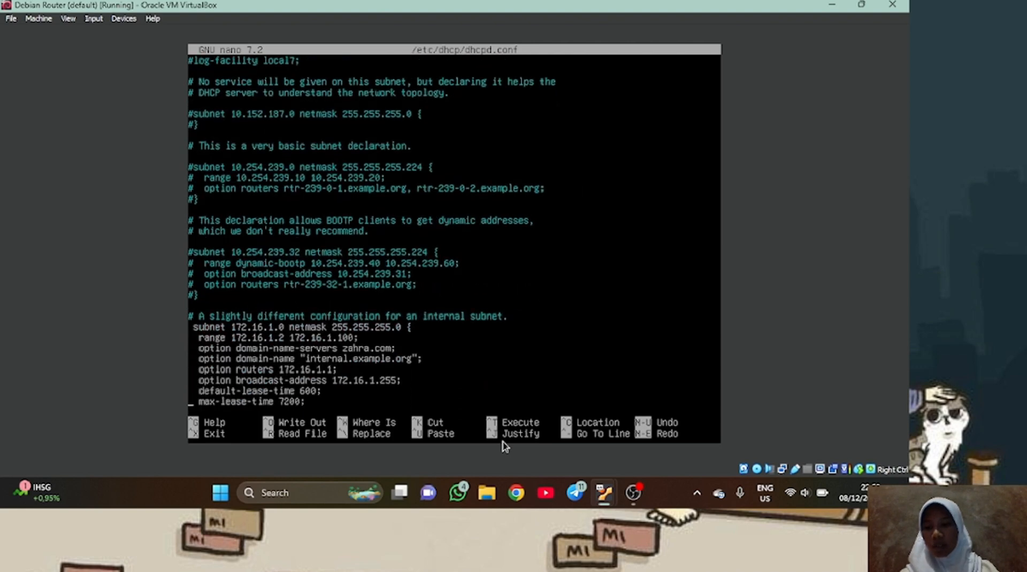
key("Down")
key("Down")
key("Down")
key("Down")
key("Down")
key("Down")
key("Down")
key("Down")
key("Down")
key("Down")
key("Down")
key("Down")
key("Down")
key("Down")
key("Down")
key("Down")
key("Down")
key("Down")
key("Down")
key("Down")
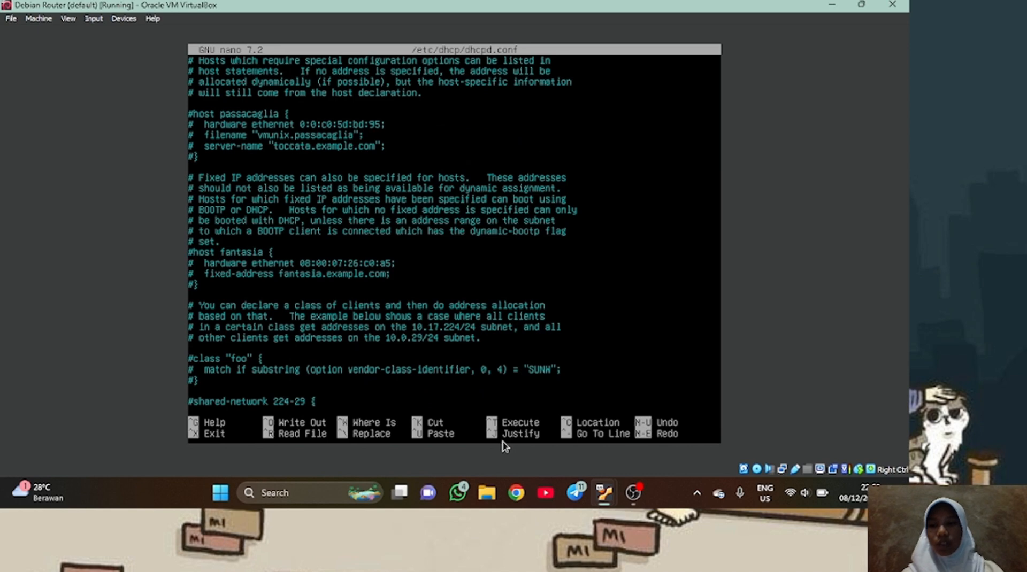
key("Delete")
key("Down")
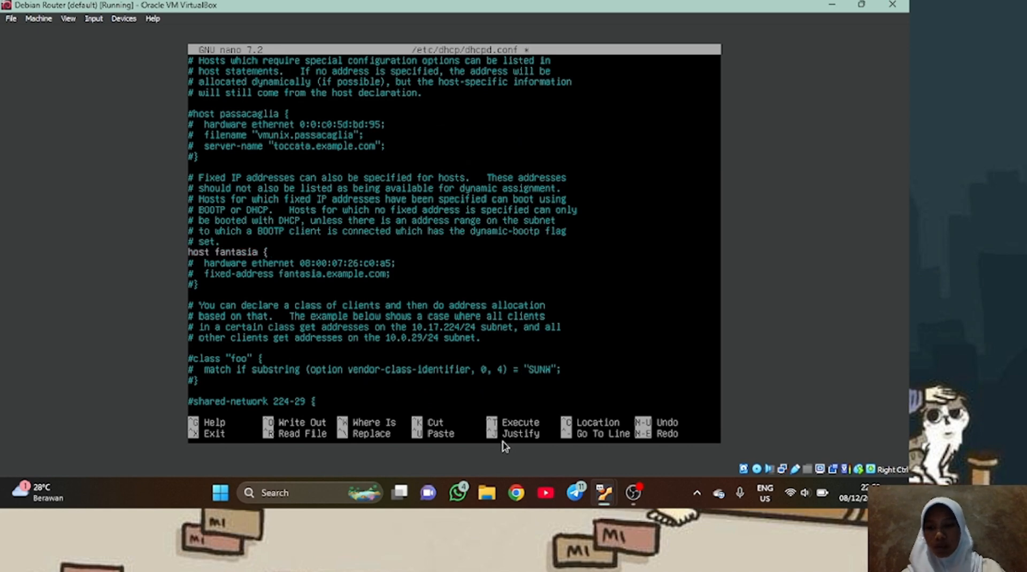
key("Delete")
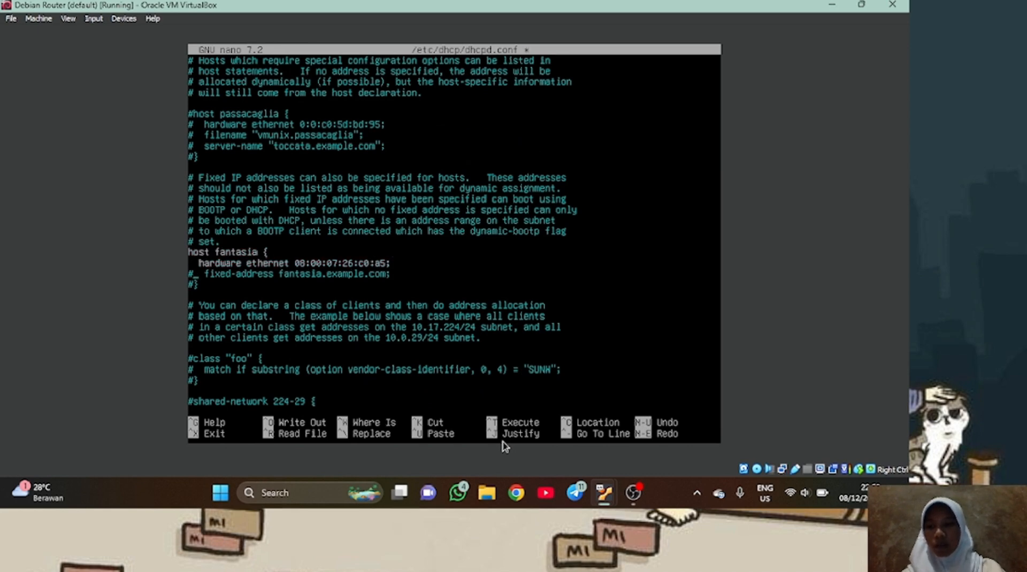
key("Delete")
key("Down")
key("Delete")
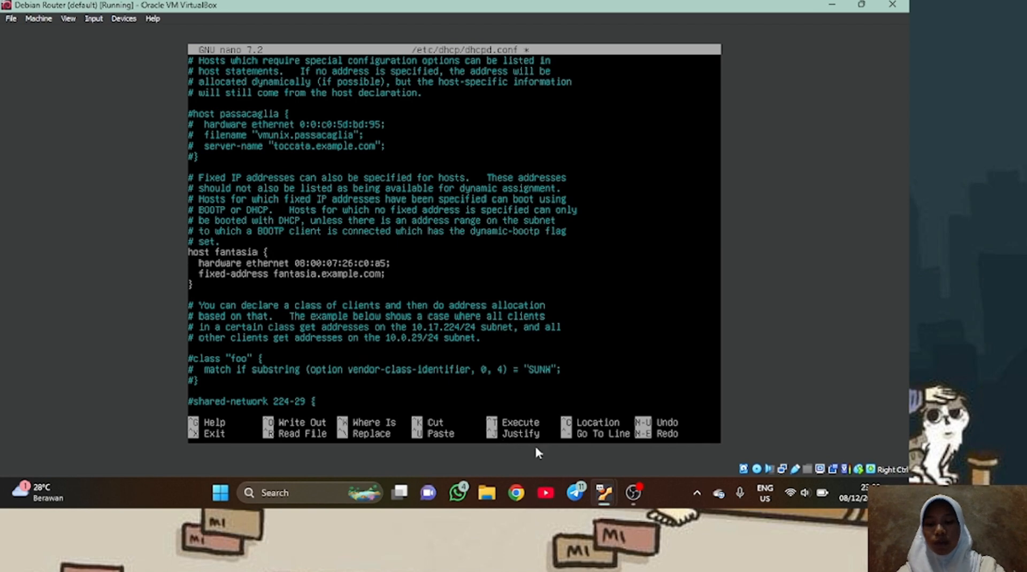
Switch to the ubuntu client, clear its terminal and run ip add to read the hardware address of enp0s3.
mouse_move(603, 493)
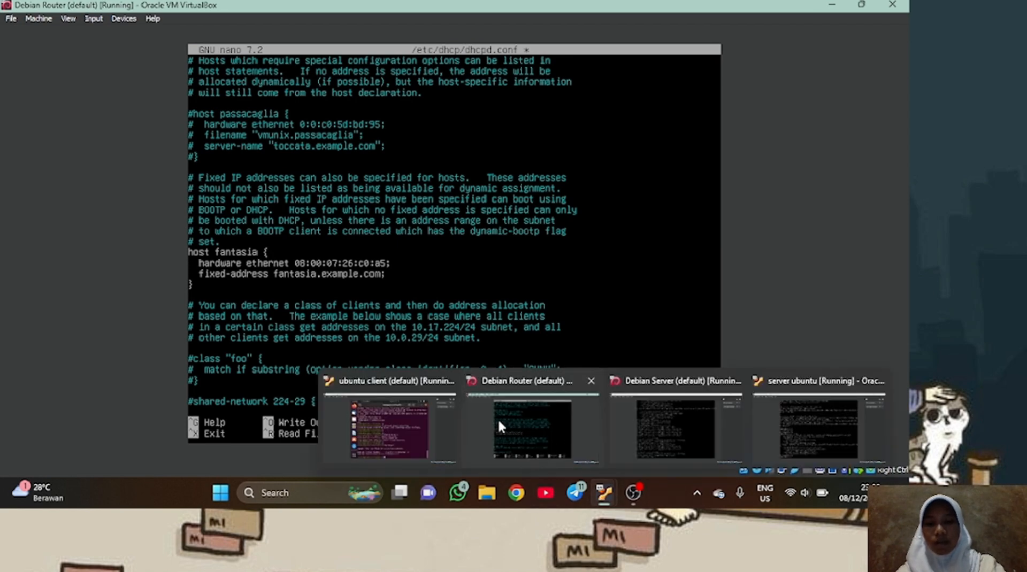
left_click(426, 412)
key("Return")
key("Return")
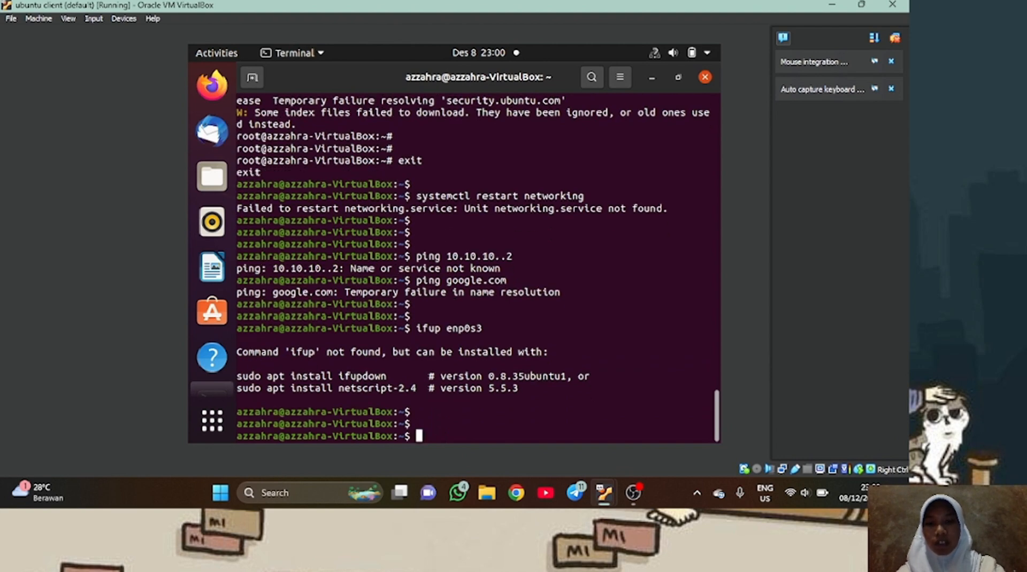
key("ctrl+l")
key("Return")
key("Return")
key("Return")
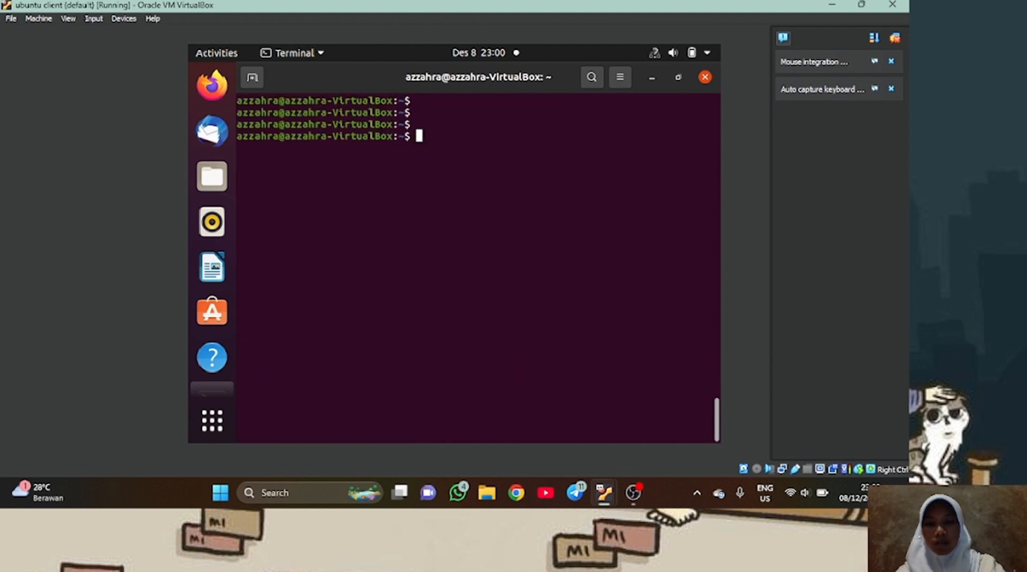
type("ip a")
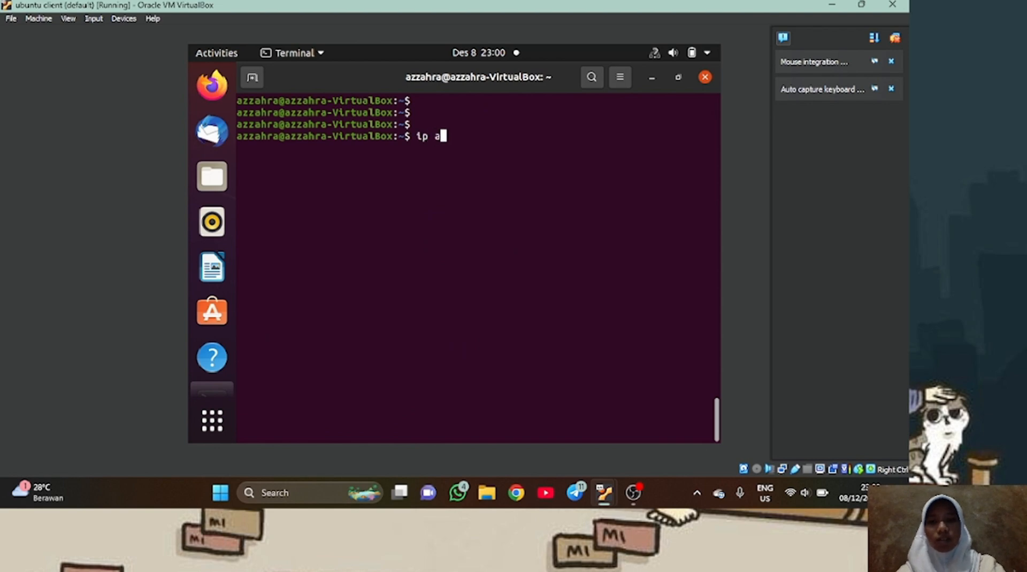
type("dd")
key("Return")
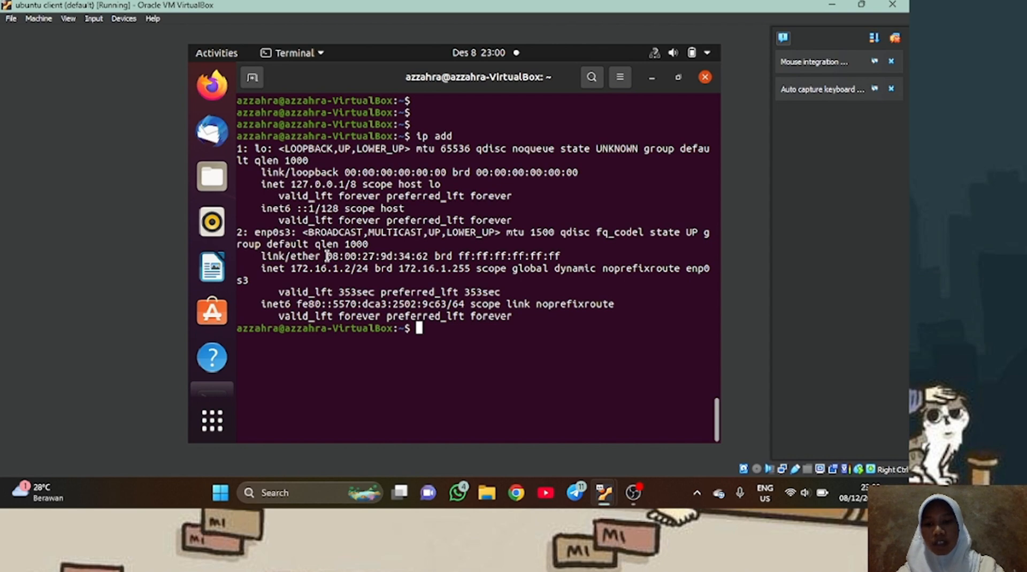
left_click_drag(327, 256, 425, 257)
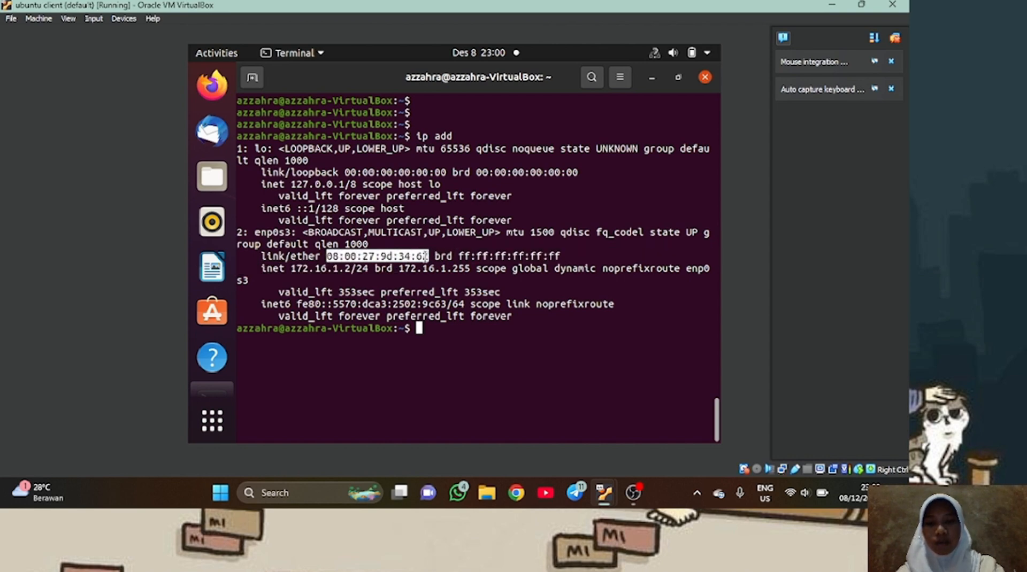
left_click(425, 256)
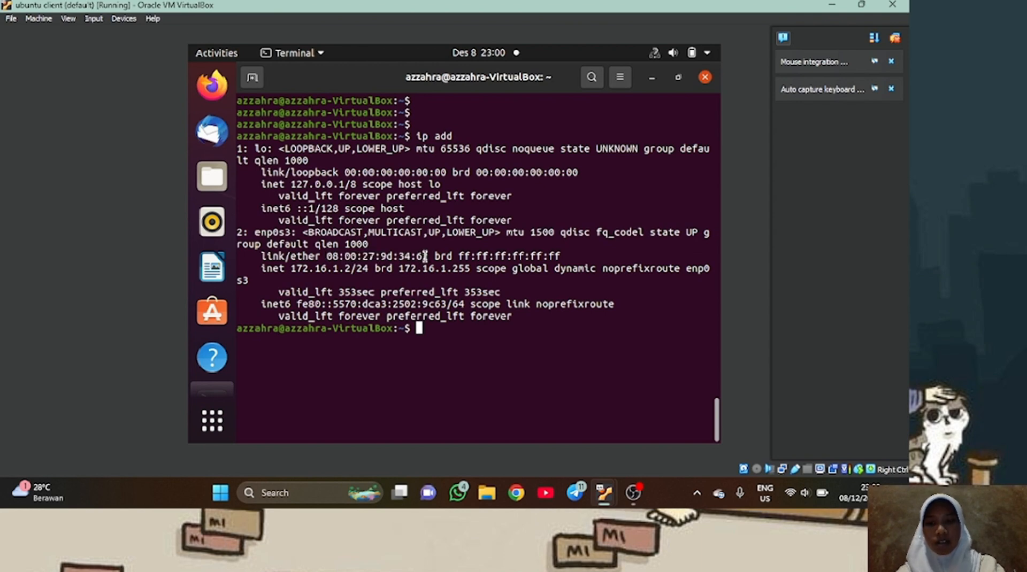
Back in the Debian router's dhcpd.conf, set host fantasia's hardware ethernet to 08:00:27:9d:34:62 and fixed-address to 172.16.1.24.
key("alt+Tab")
type(":00")
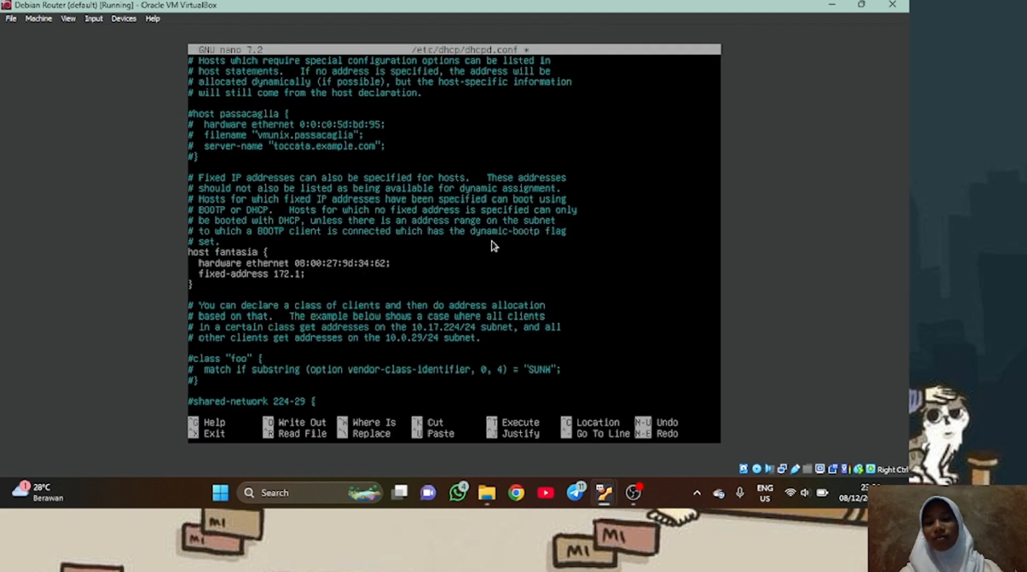
type("6.1")
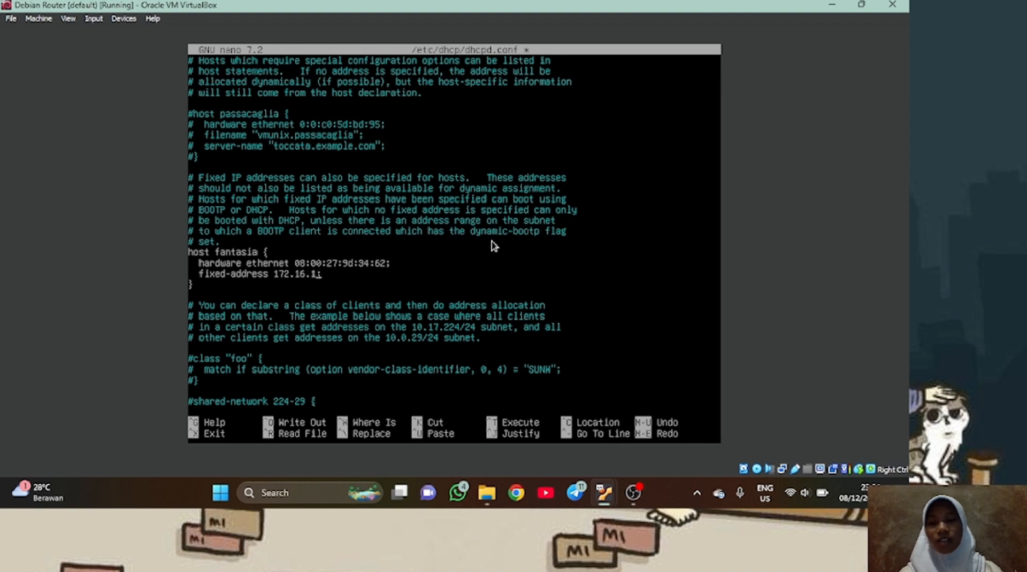
type(".24")
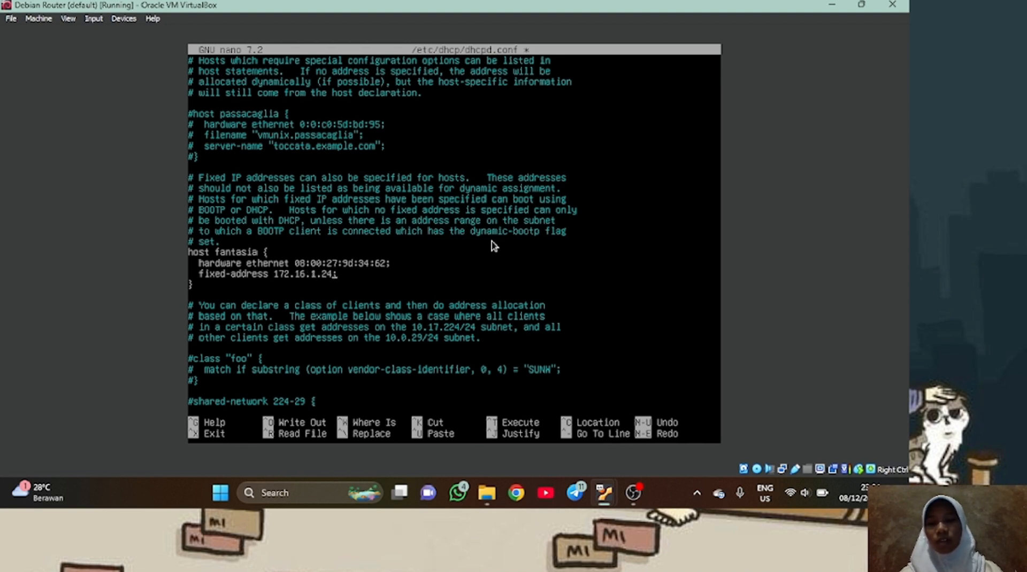
Save dhcpd.conf with the host fantasia changes under its existing name and exit nano.
key("ctrl+x")
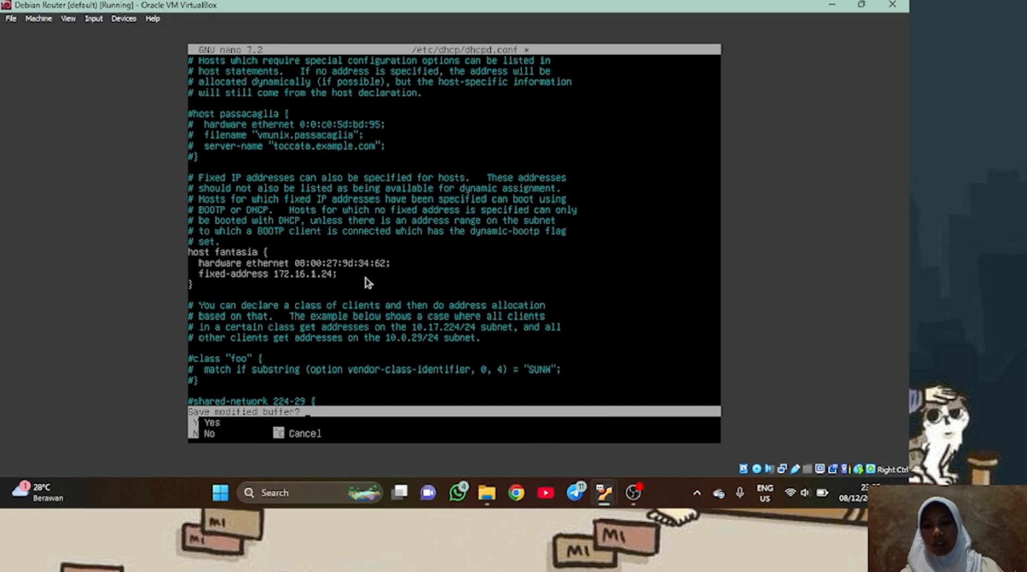
key("y")
key("Return")
key("Return")
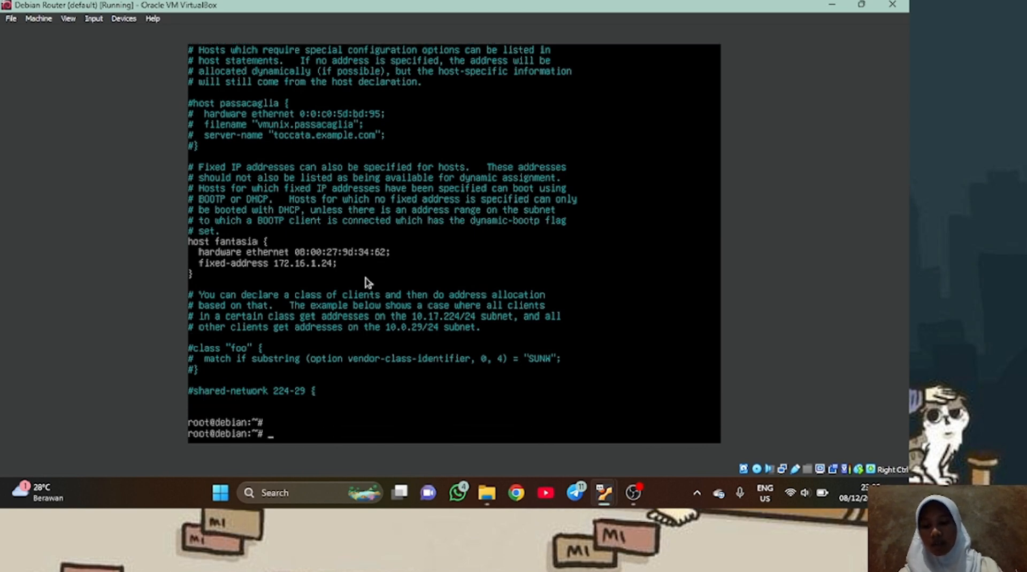
Restart the isc-dhcp-server service on the Debian router with systemctl.
key("Return")
type("s")
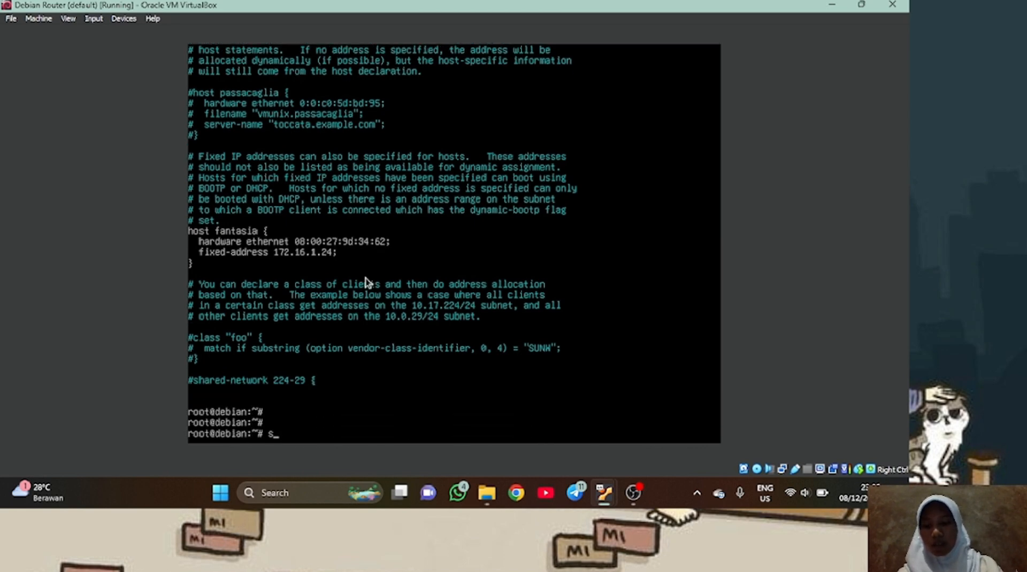
type("ystemct")
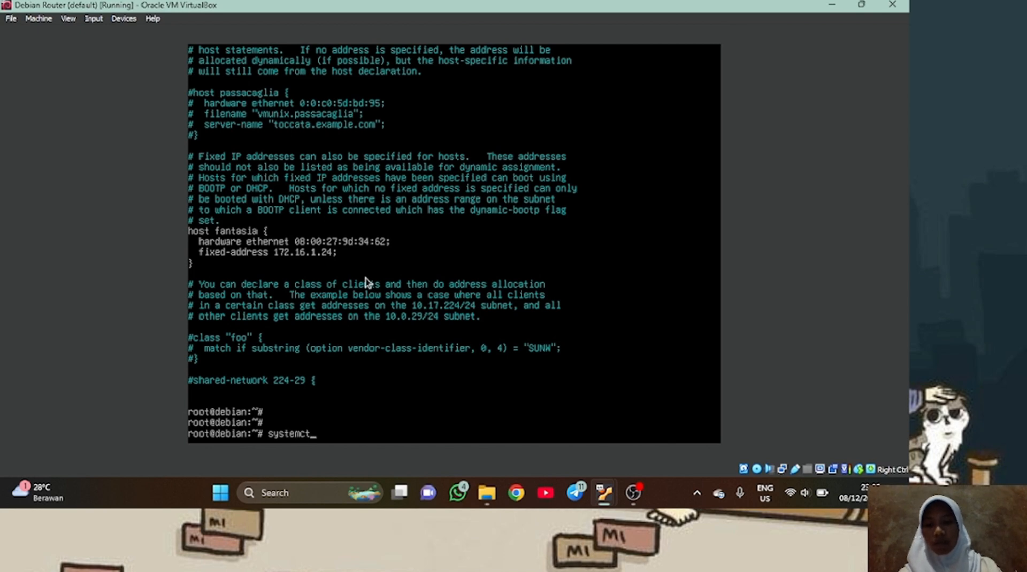
type("l restart isc")
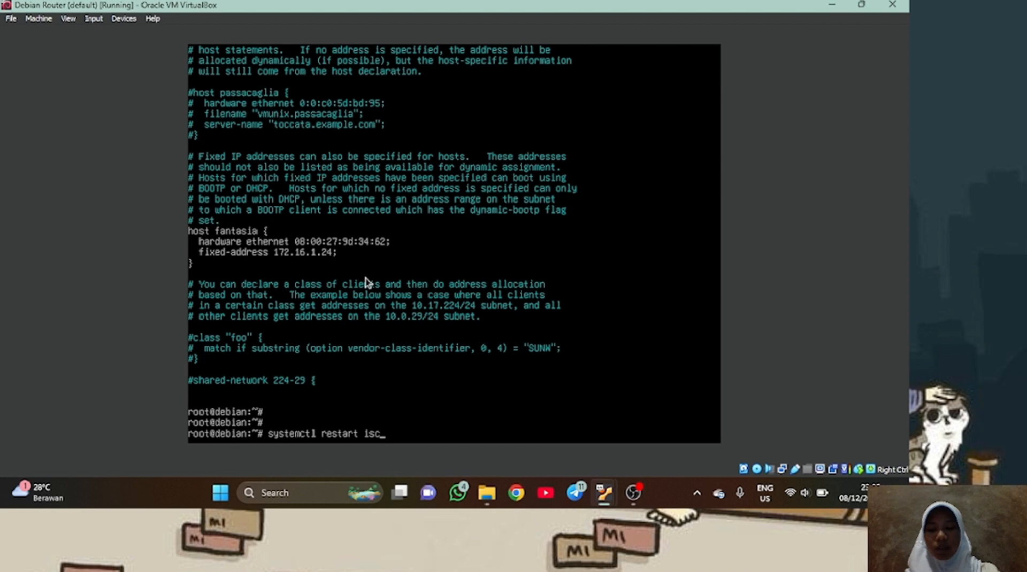
type("-dhcp")
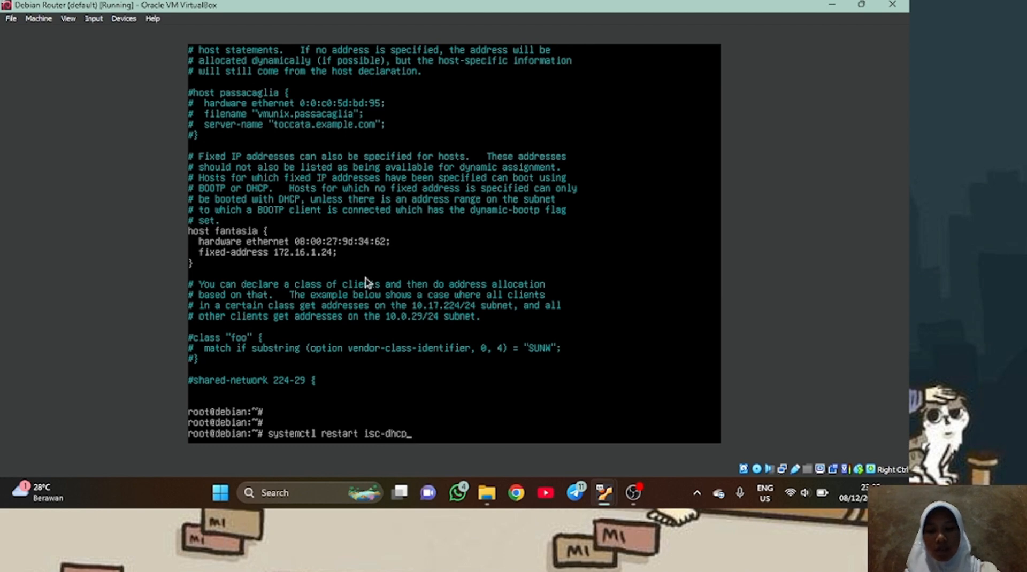
type("-server")
key("Return")
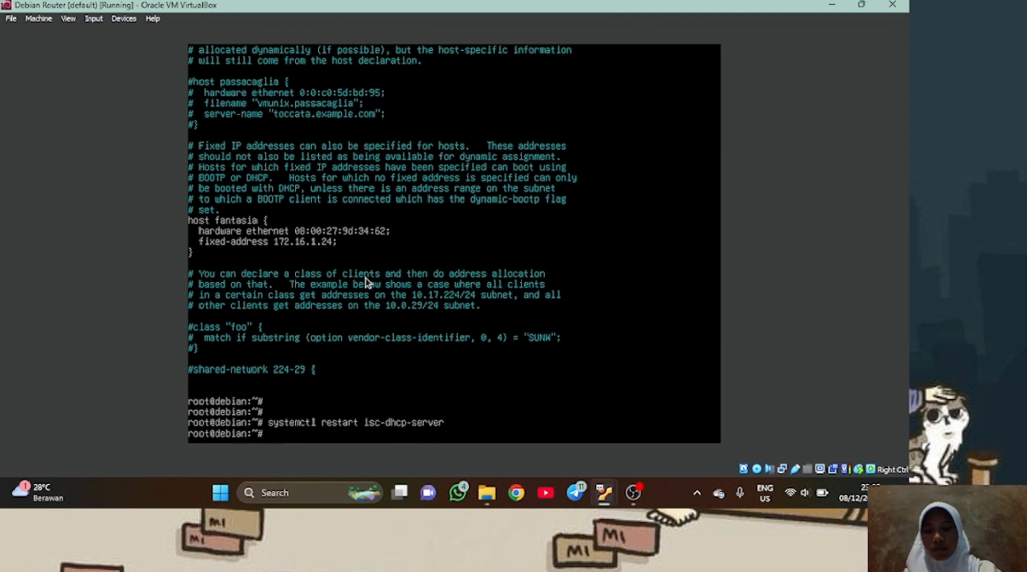
key("Return")
key("Return")
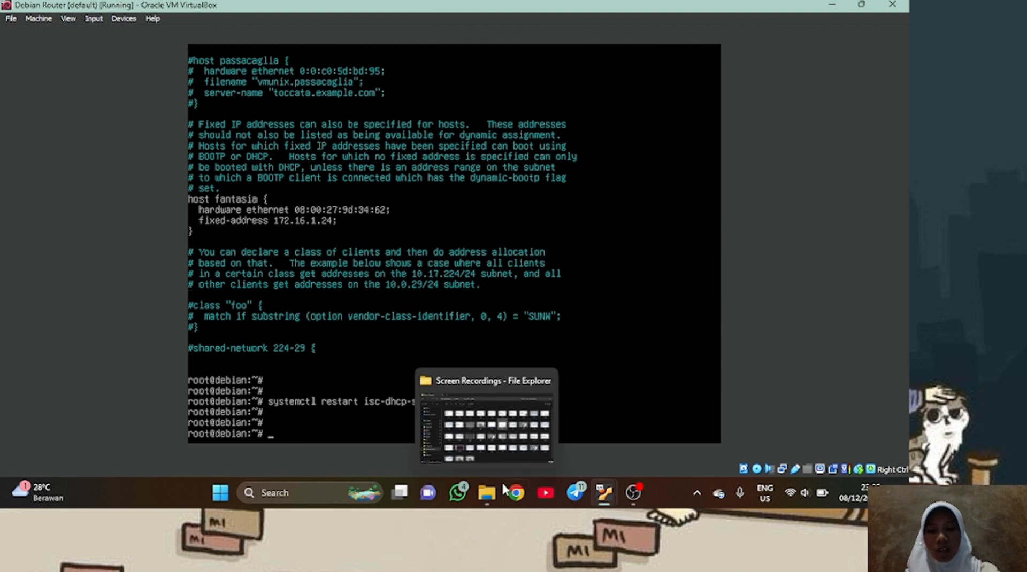
Switch to the ubuntu client and turn its wired network connection off and on again, closing the network settings when done.
mouse_move(605, 500)
left_click(396, 423)
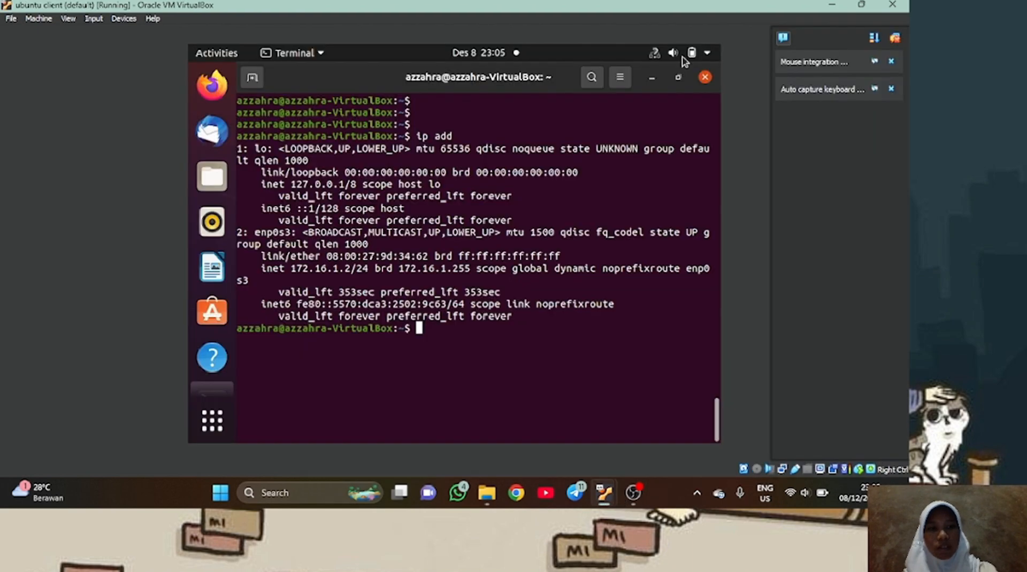
left_click(691, 52)
left_click(575, 176)
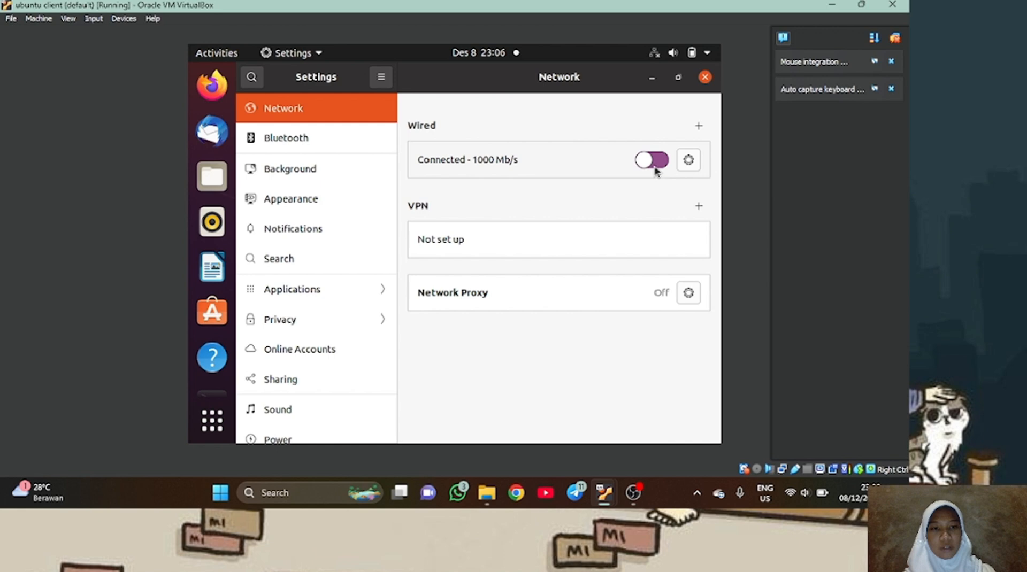
left_click(655, 166)
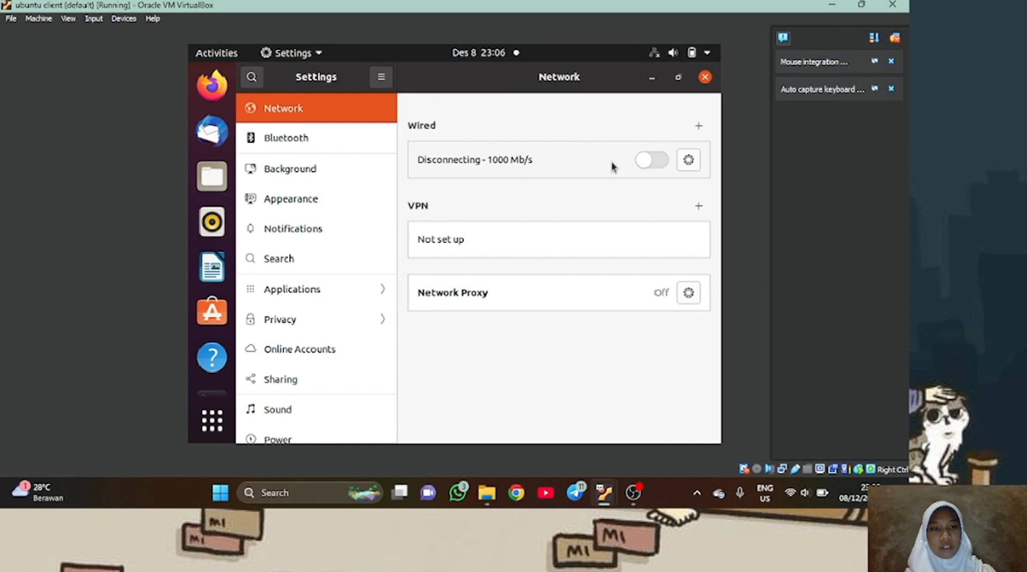
left_click(643, 160)
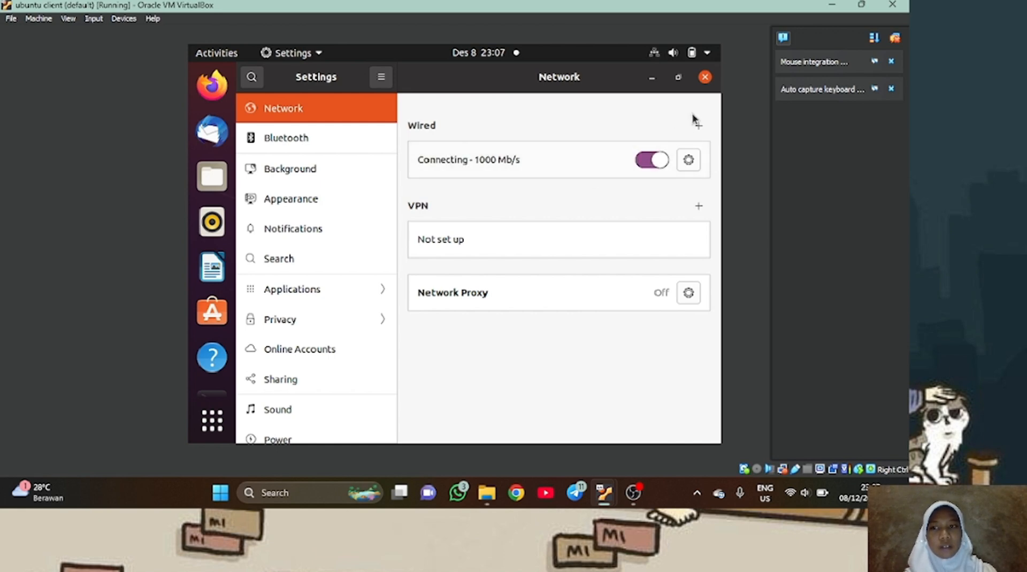
left_click(706, 78)
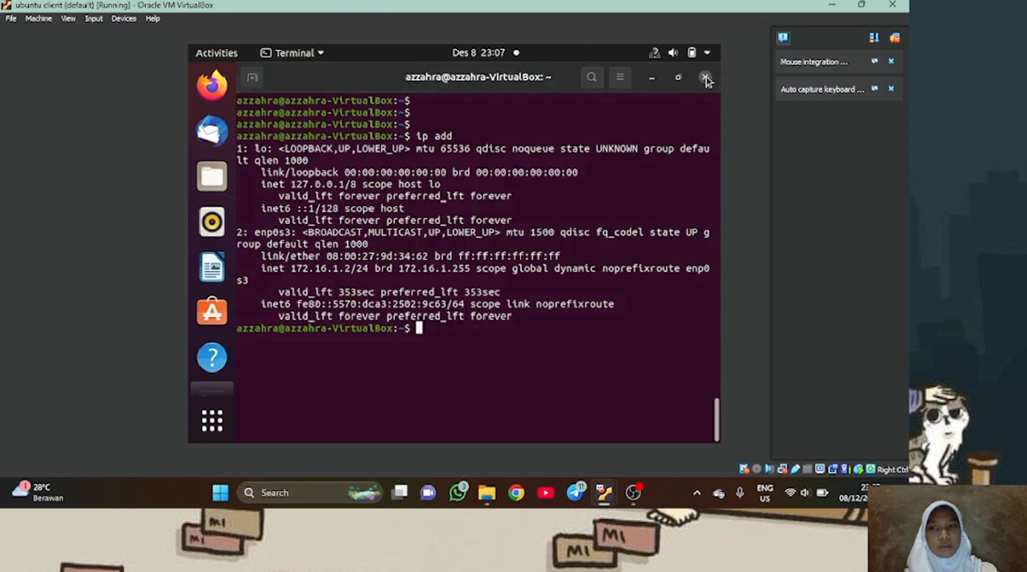
Run ip address in the ubuntu client's terminal and check the IPv4 address assigned to enp0s3.
key("Return")
type("ip address")
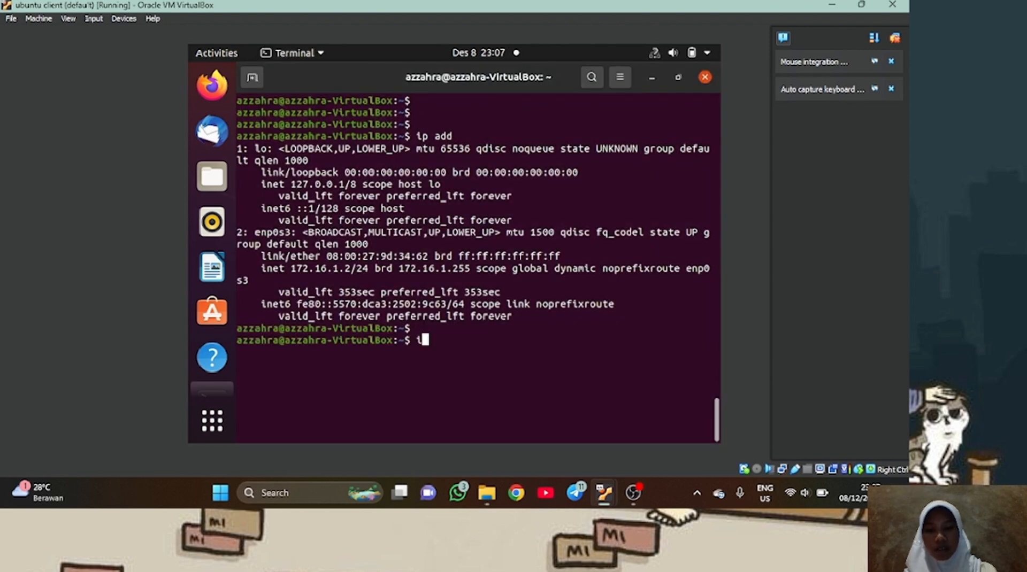
key("Return")
key("Return")
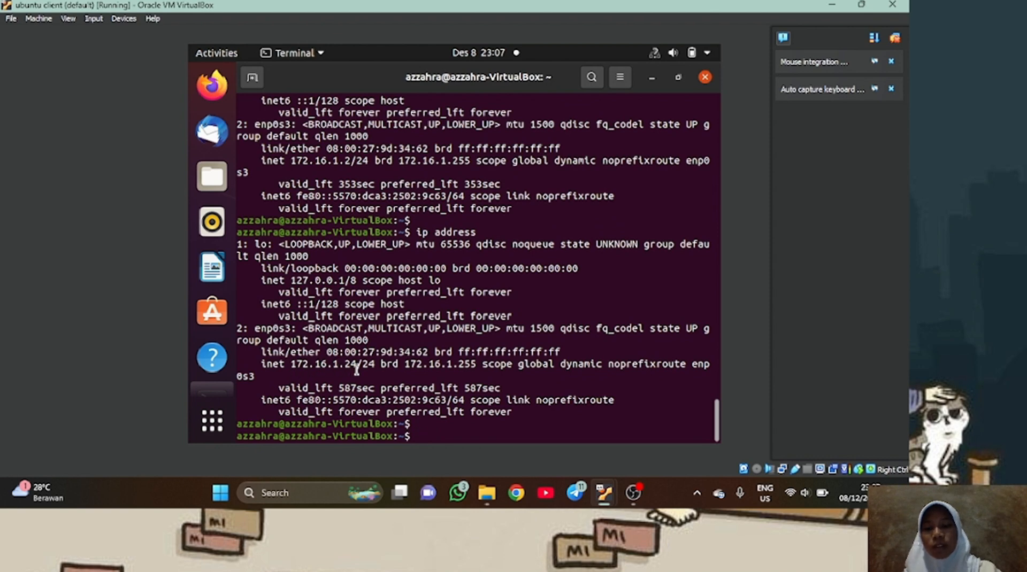
left_click_drag(356, 364, 294, 365)
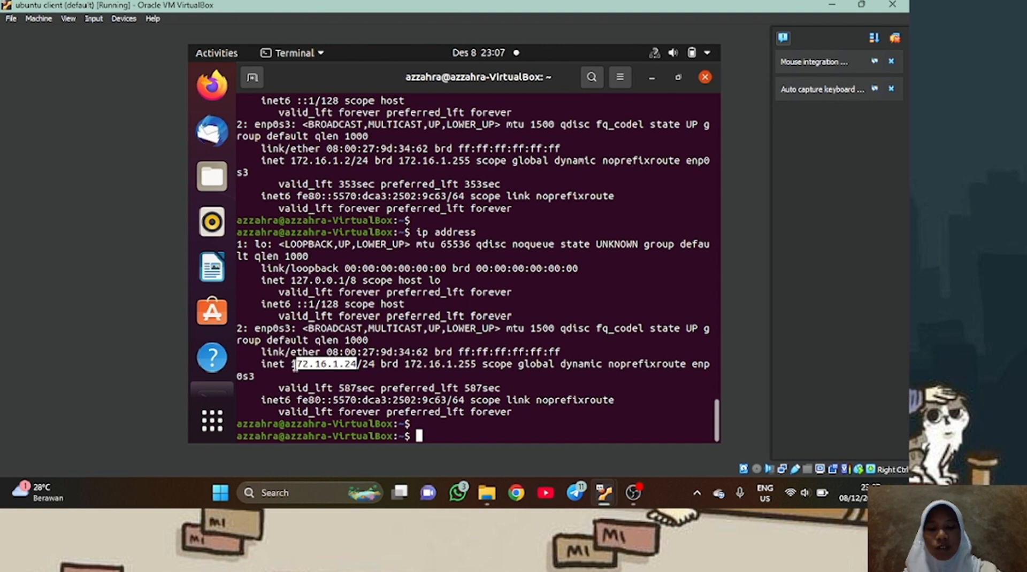
left_click(294, 365)
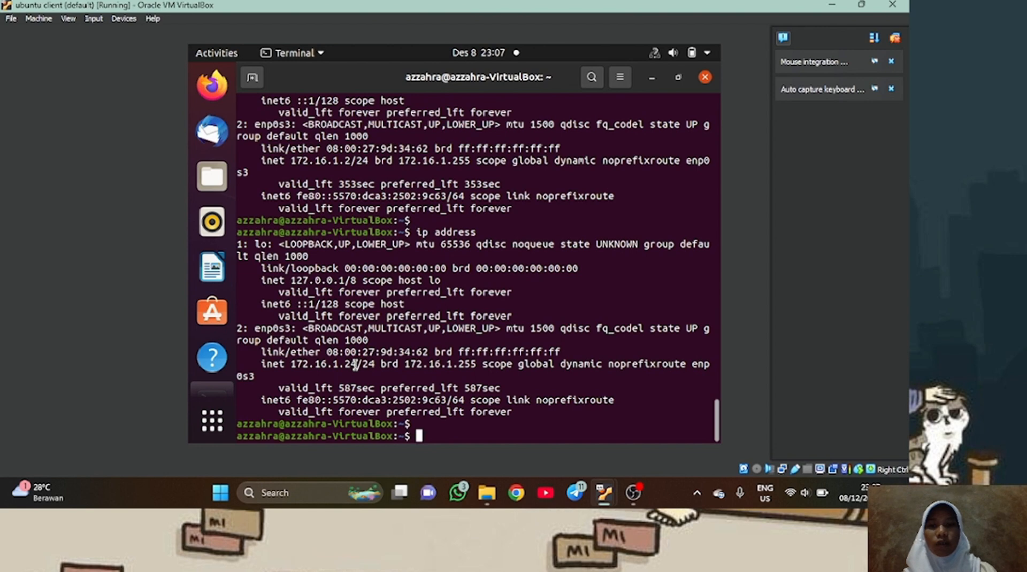
left_click_drag(355, 364, 294, 364)
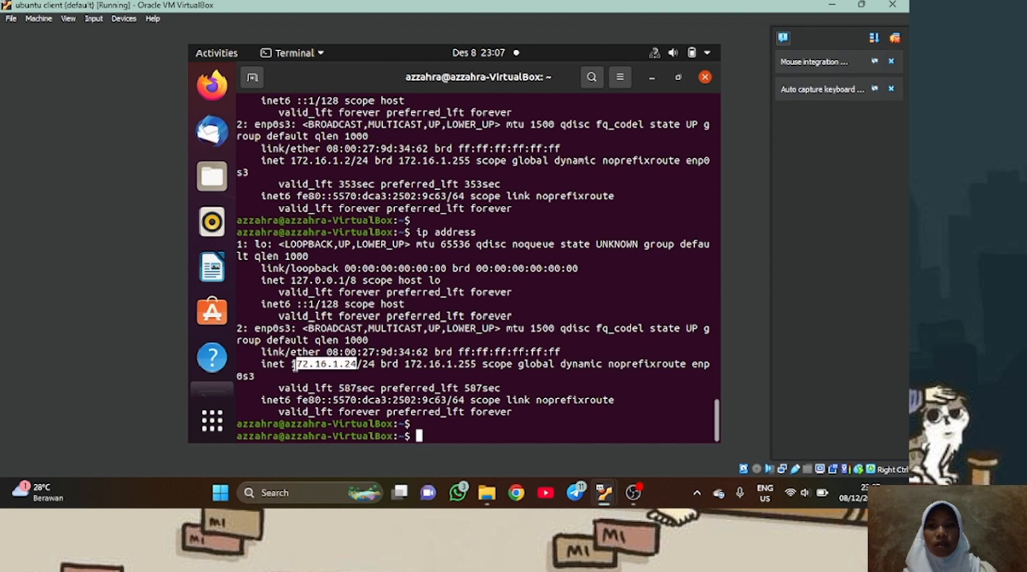
left_click(294, 365)
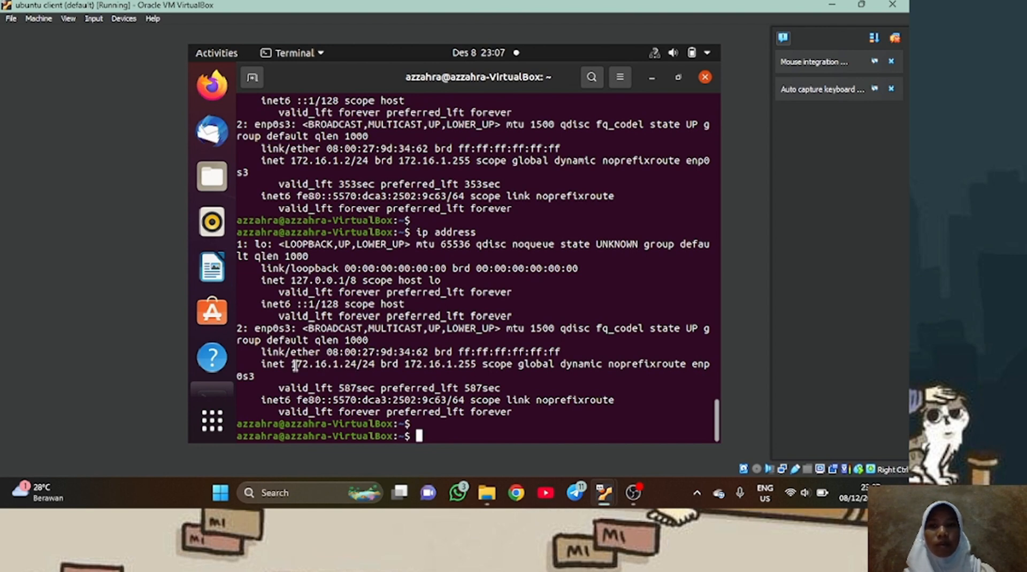